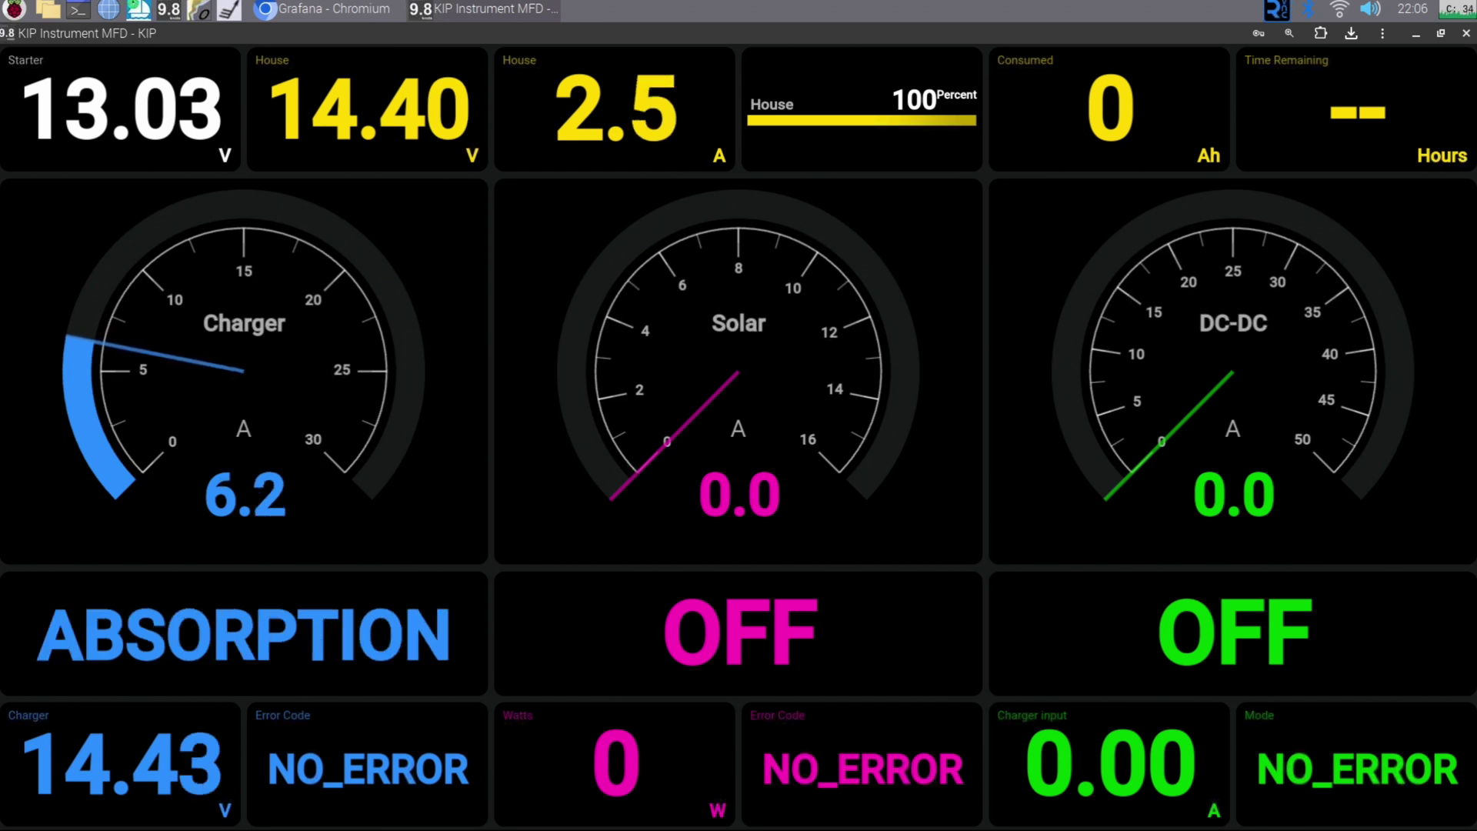
# - Page from the charger dashboard through AC Watts/LED Presets and battery to the Engine dashboard
pyautogui.hotkey('shift', 'ctrl', 'Down')
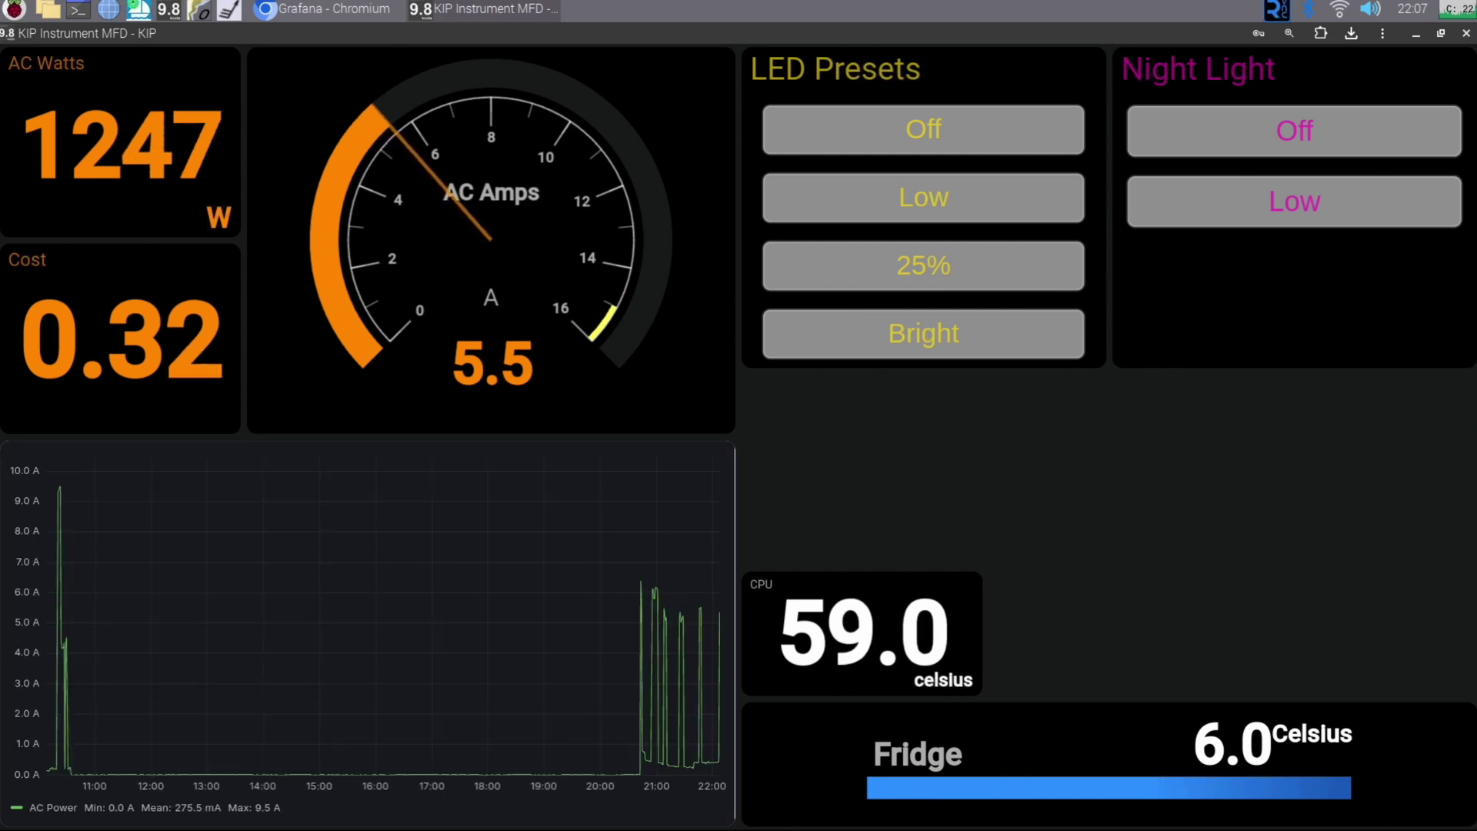
pyautogui.hotkey('shift', 'ctrl', 'Down')
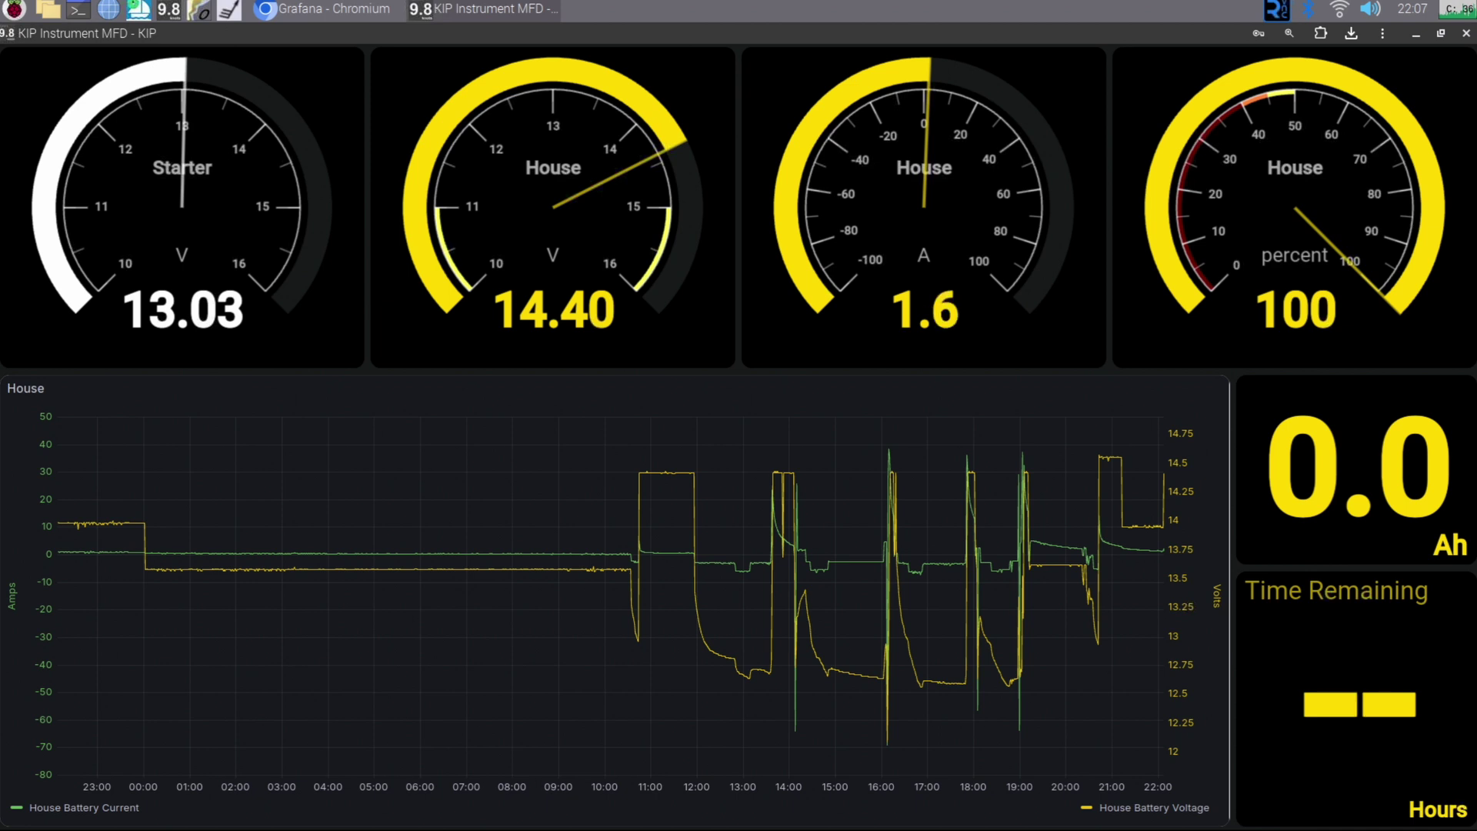
pyautogui.hotkey('shift', 'ctrl', 'Down')
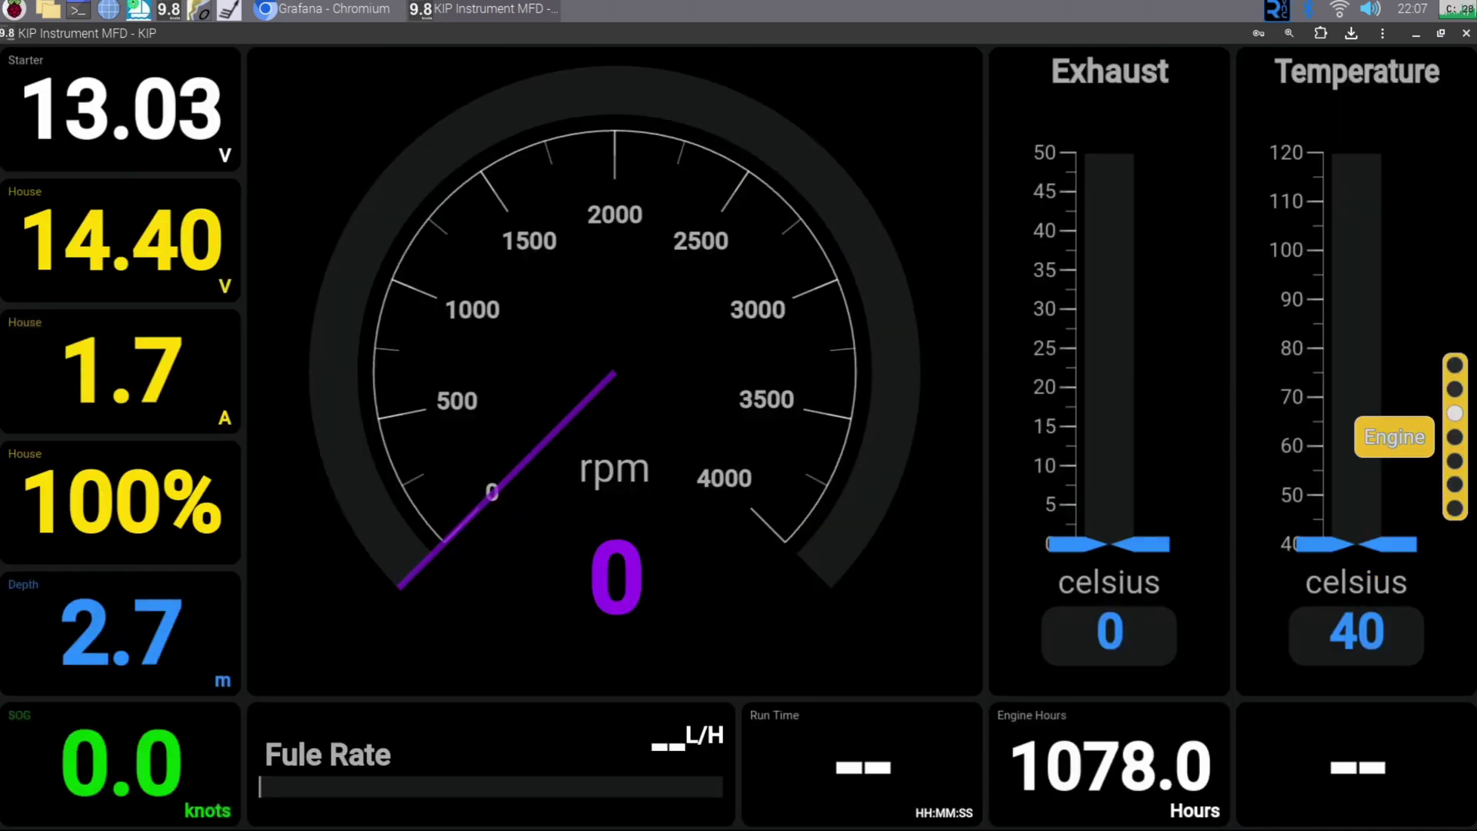
pyautogui.hotkey('shift', 'ctrl', 'Down')
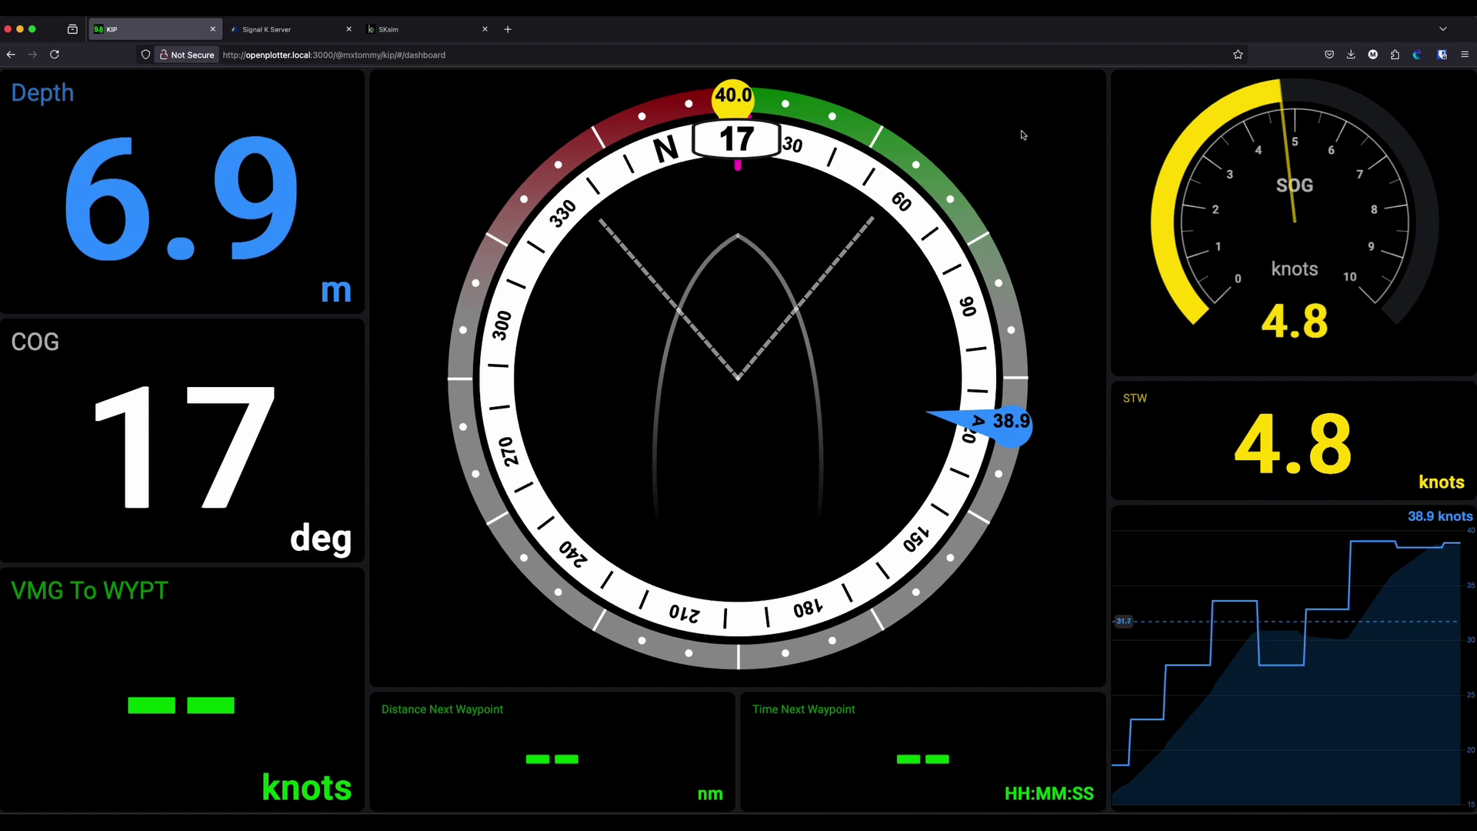
# - Peek at adjacent dashboards, return to Dashboard 1, and unlock its layout via the main menu
pyautogui.hotkey('ctrl', 'shift', 'Down')
pyautogui.hotkey('ctrl', 'shift', 'Up')
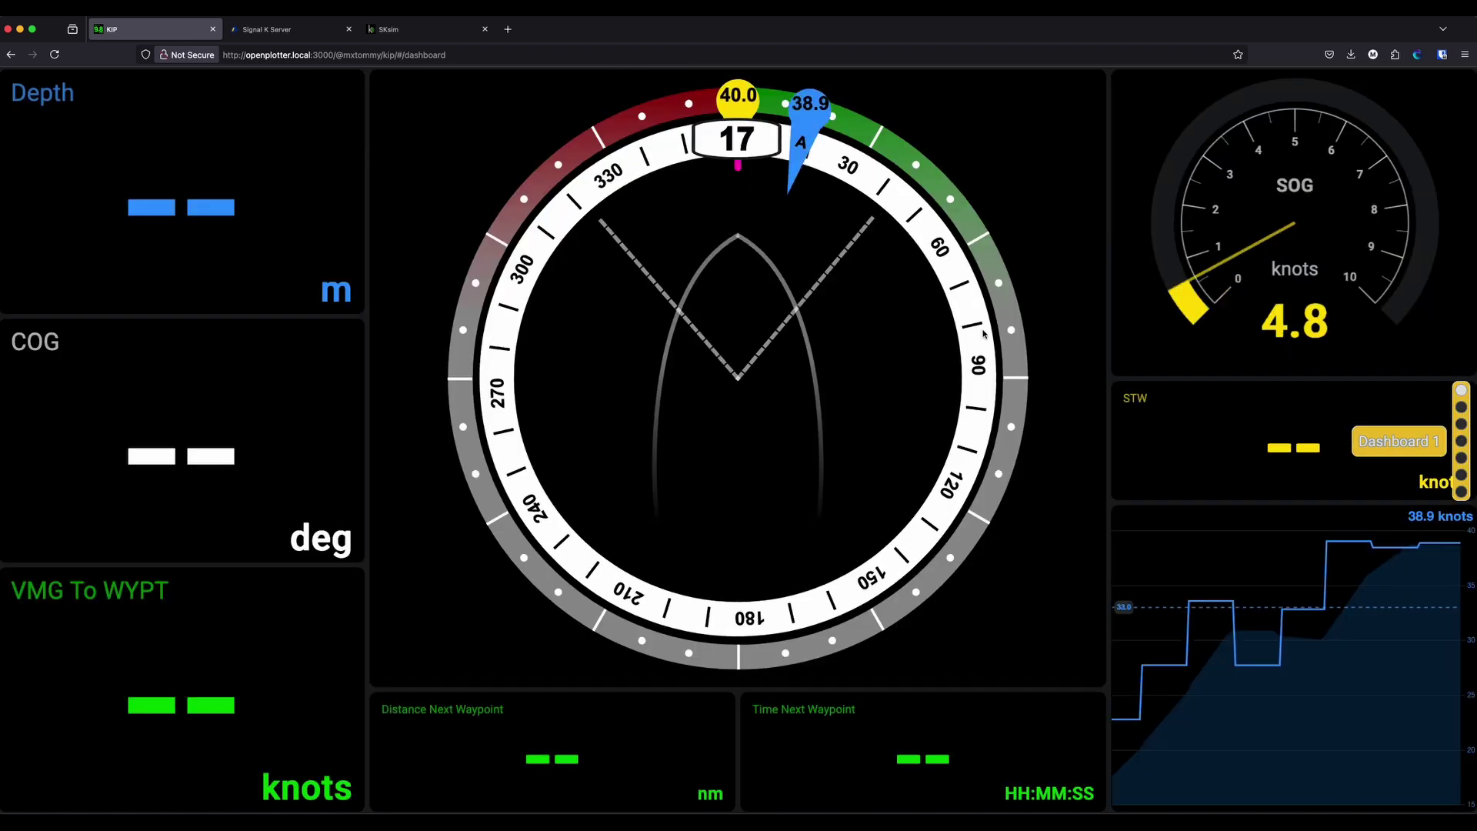
pyautogui.hotkey('ctrl', 'shift', 'Up')
pyautogui.hotkey('ctrl', 'shift', 'Down')
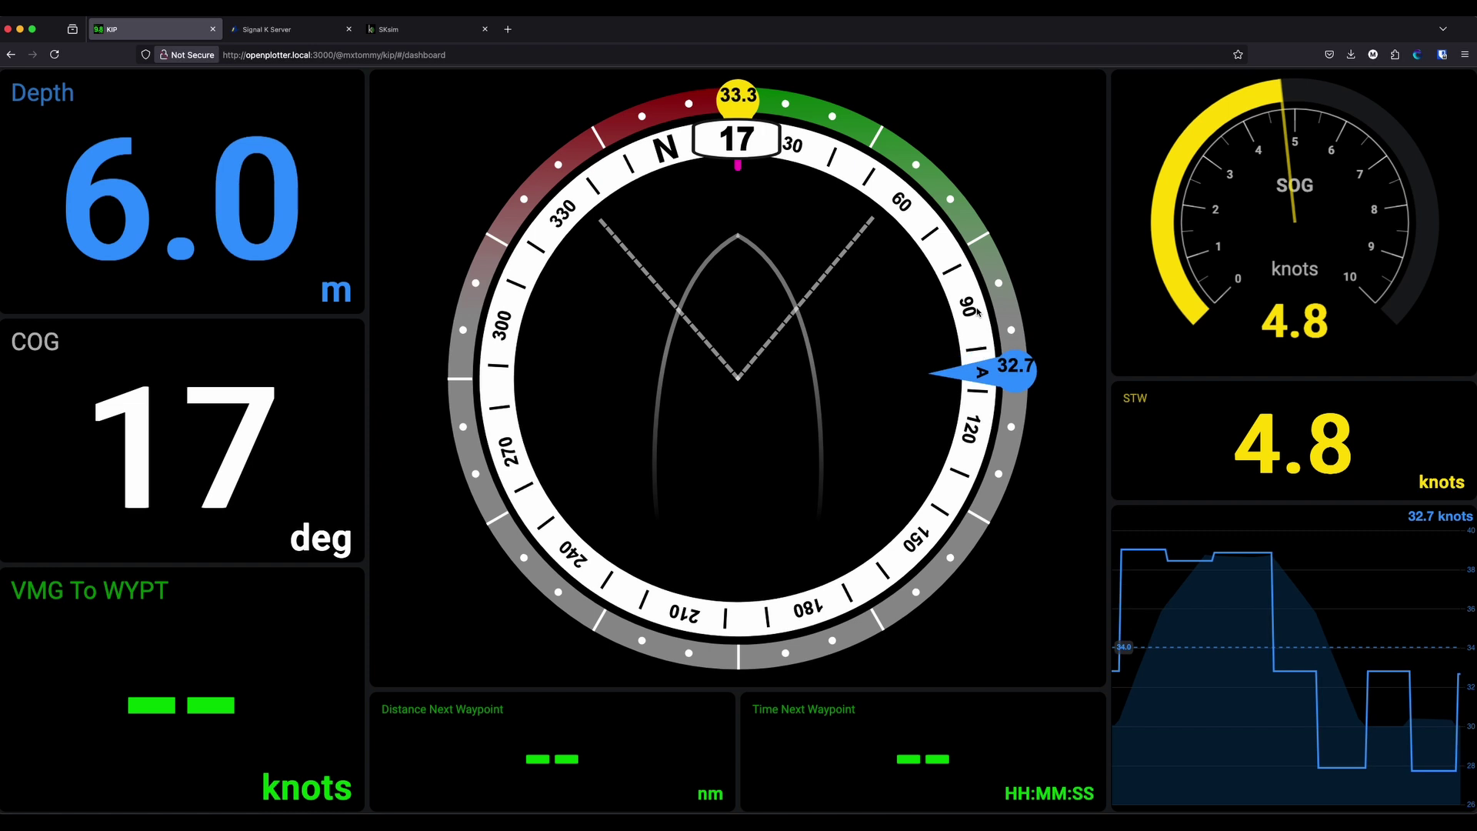
pyautogui.hotkey('shift', 'ctrl', 'm')
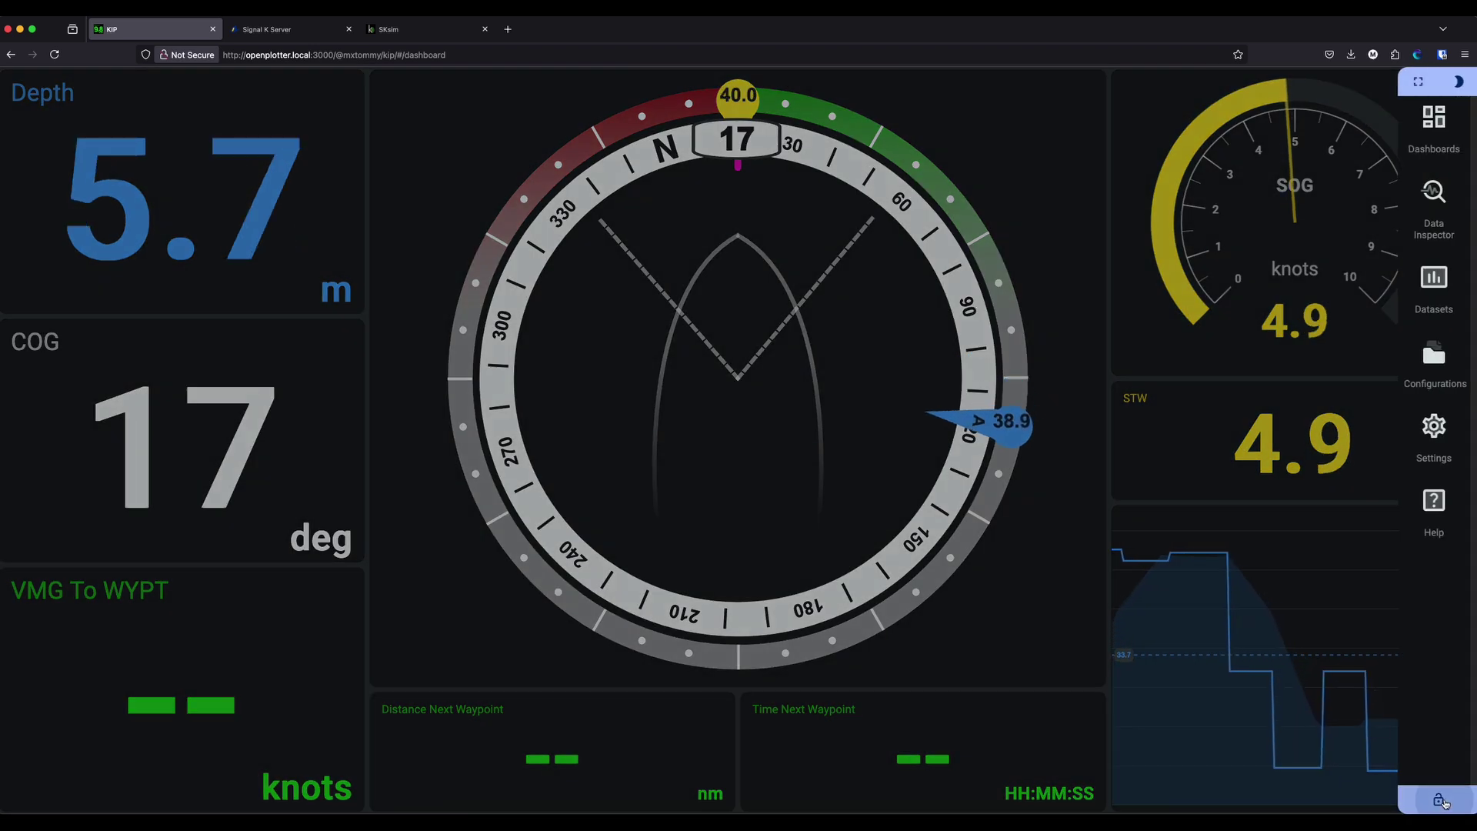
pyautogui.click(1440, 800)
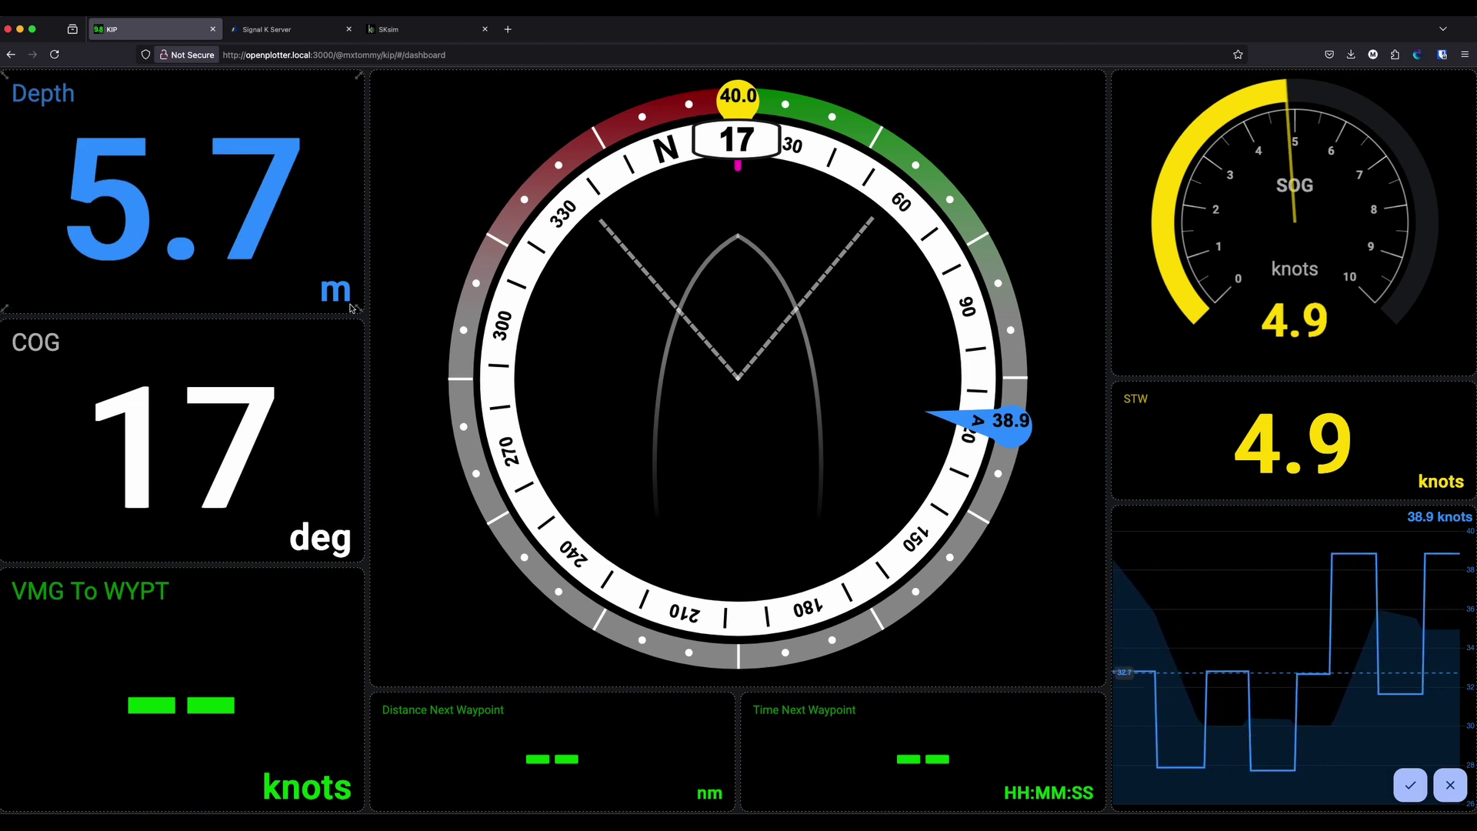
# - Shrink Depth, move COG to top centre, shrink wind to lower left, then discard the changes
pyautogui.moveTo(356, 307); pyautogui.dragTo(234, 234)
pyautogui.moveTo(225, 341); pyautogui.dragTo(234, 275)
pyautogui.moveTo(170, 183); pyautogui.dragTo(293, 183)
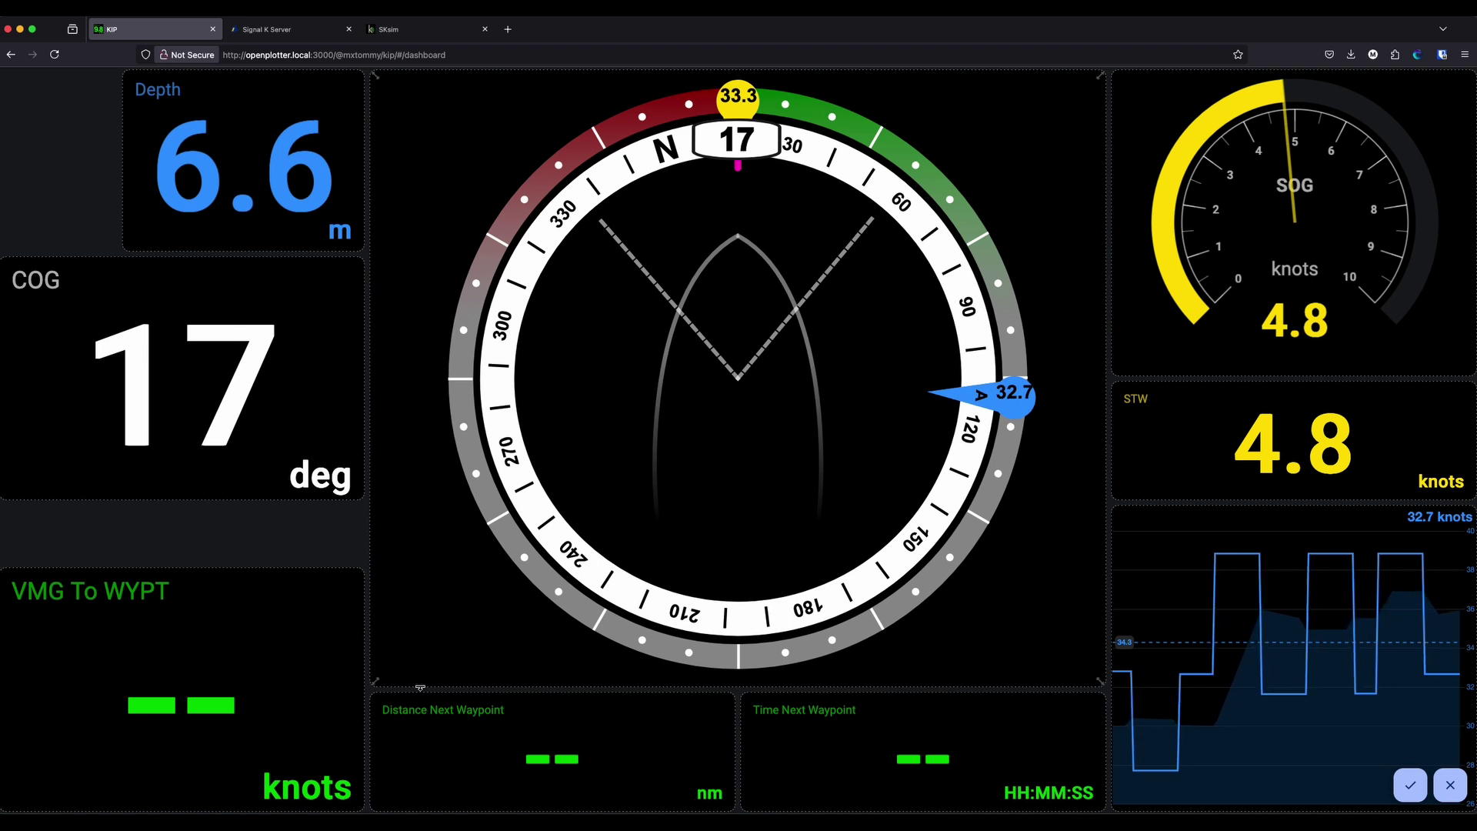
pyautogui.moveTo(377, 680); pyautogui.dragTo(837, 323)
pyautogui.moveTo(915, 259); pyautogui.dragTo(204, 652)
pyautogui.moveTo(198, 389); pyautogui.dragTo(977, 177)
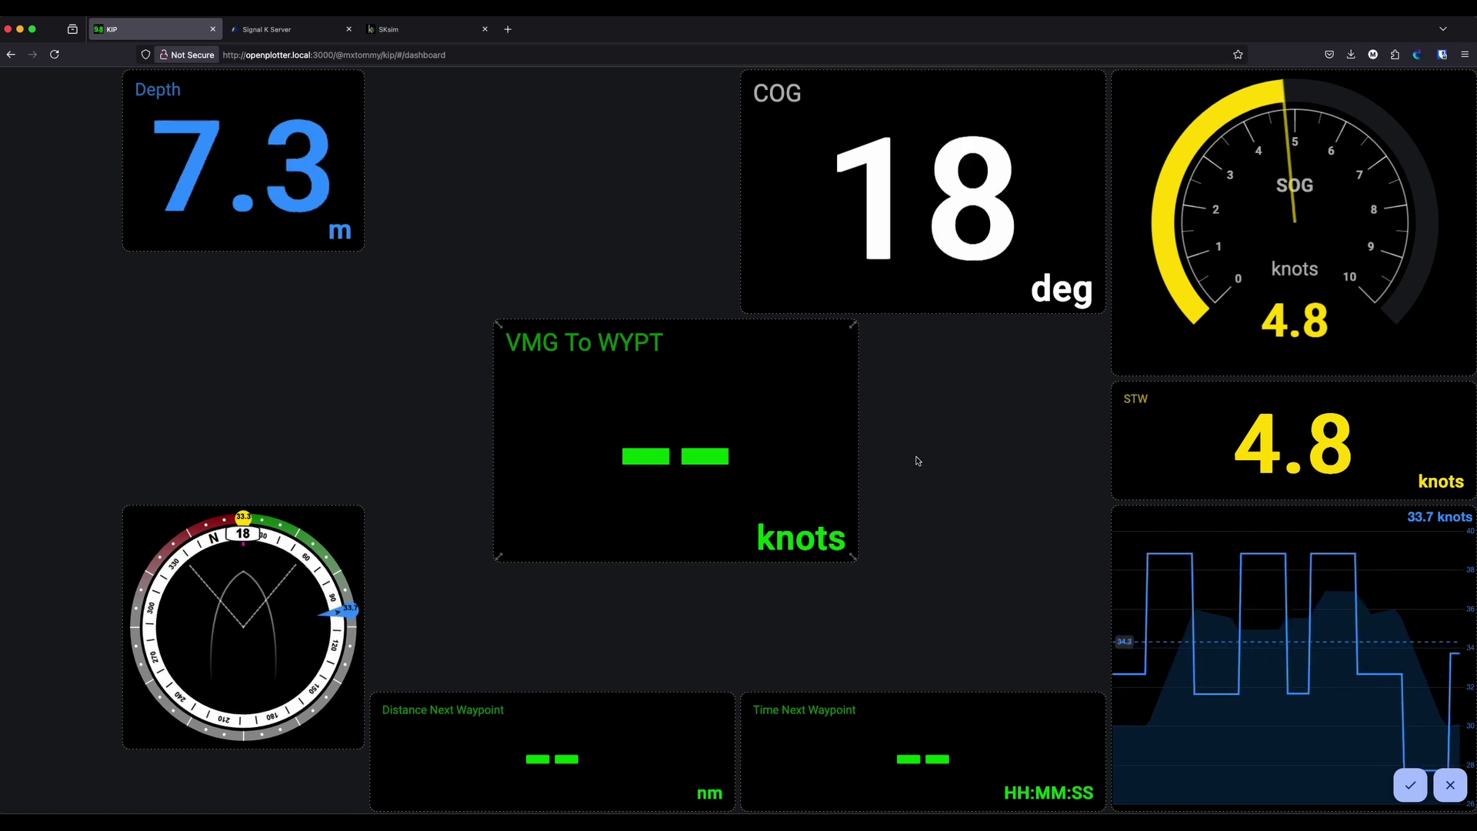
pyautogui.click(1461, 794)
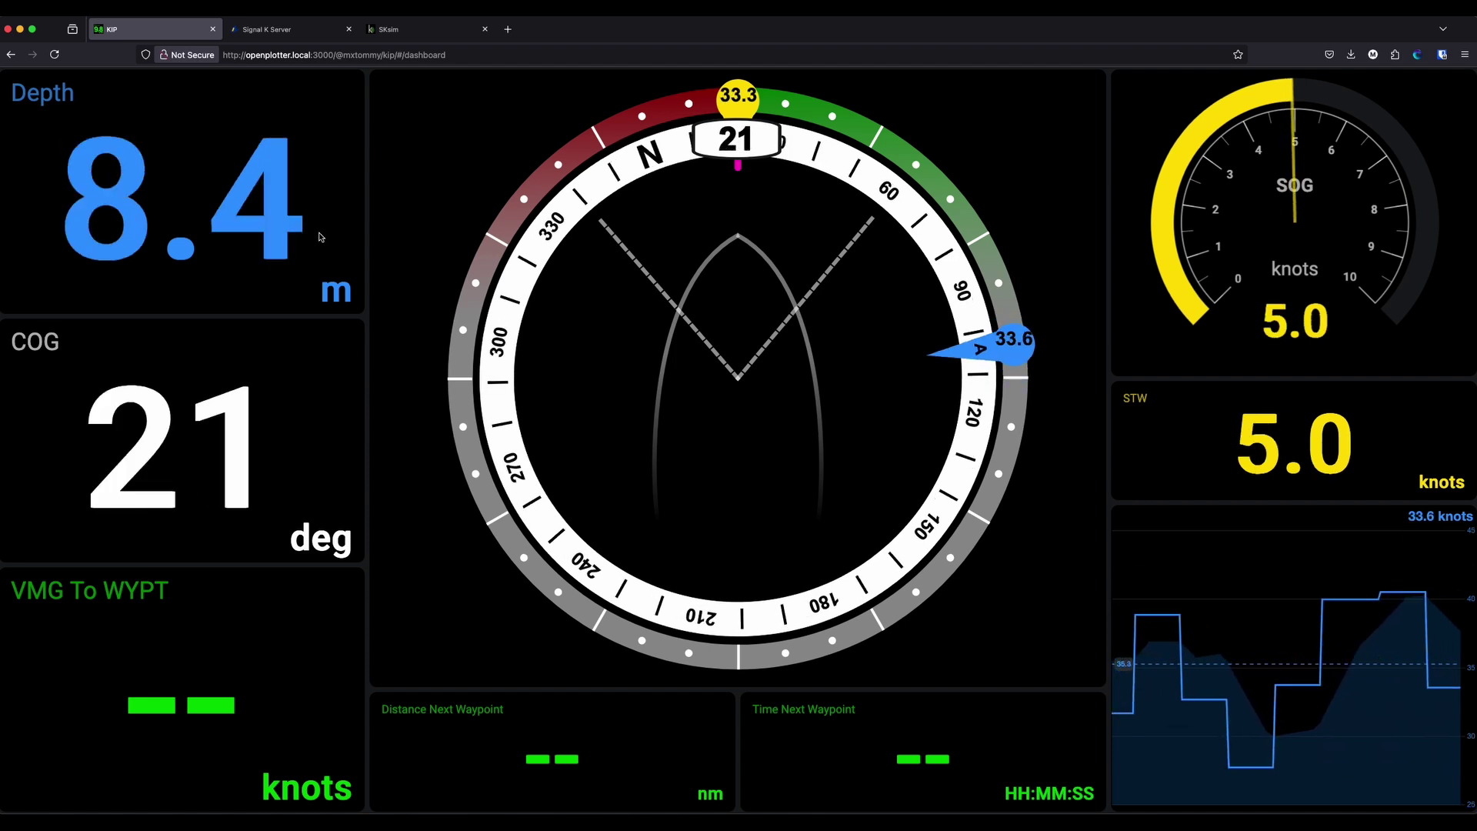
pyautogui.doubleClick(1295, 231)
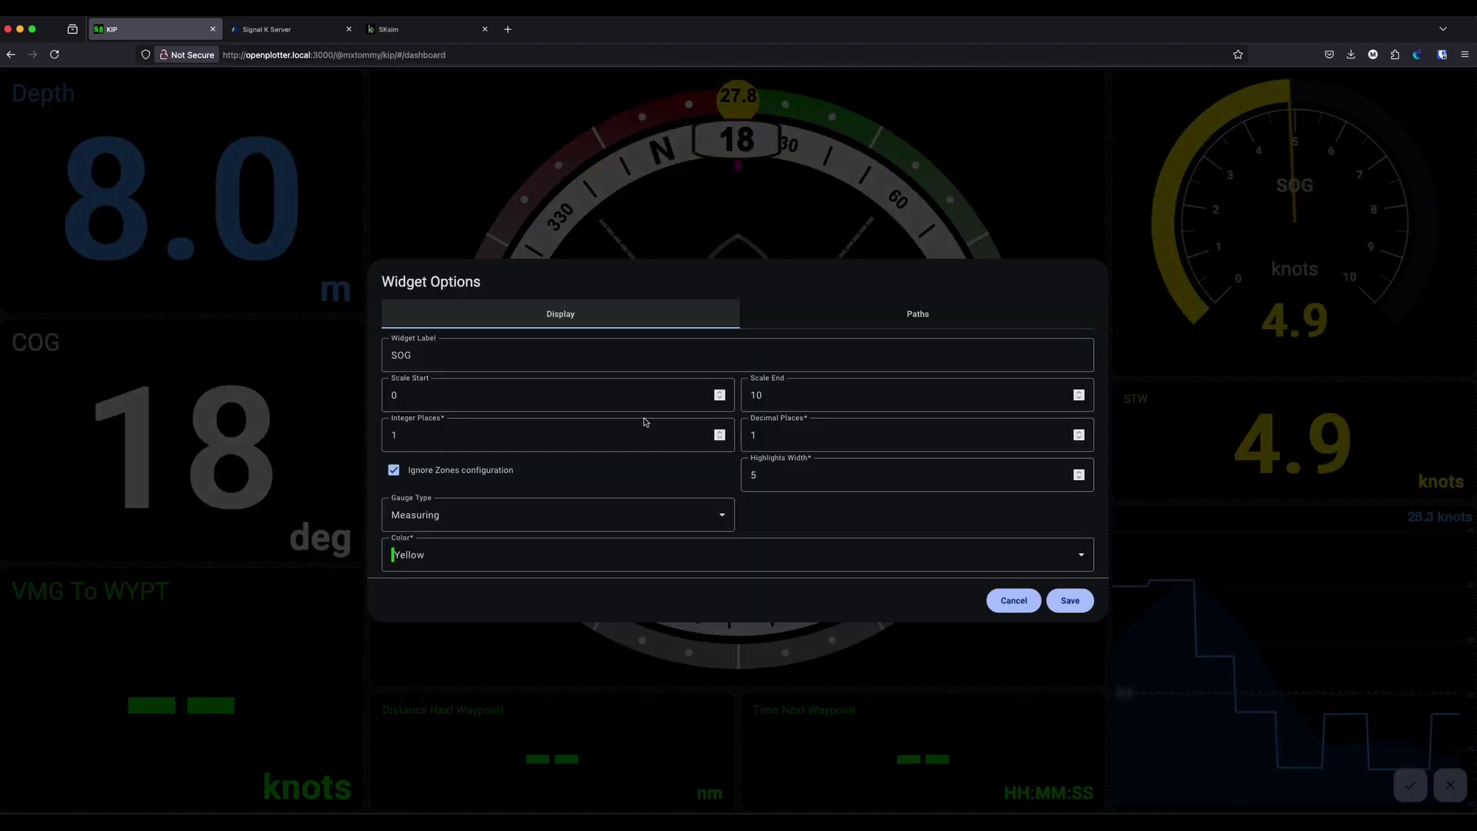
pyautogui.click(661, 566)
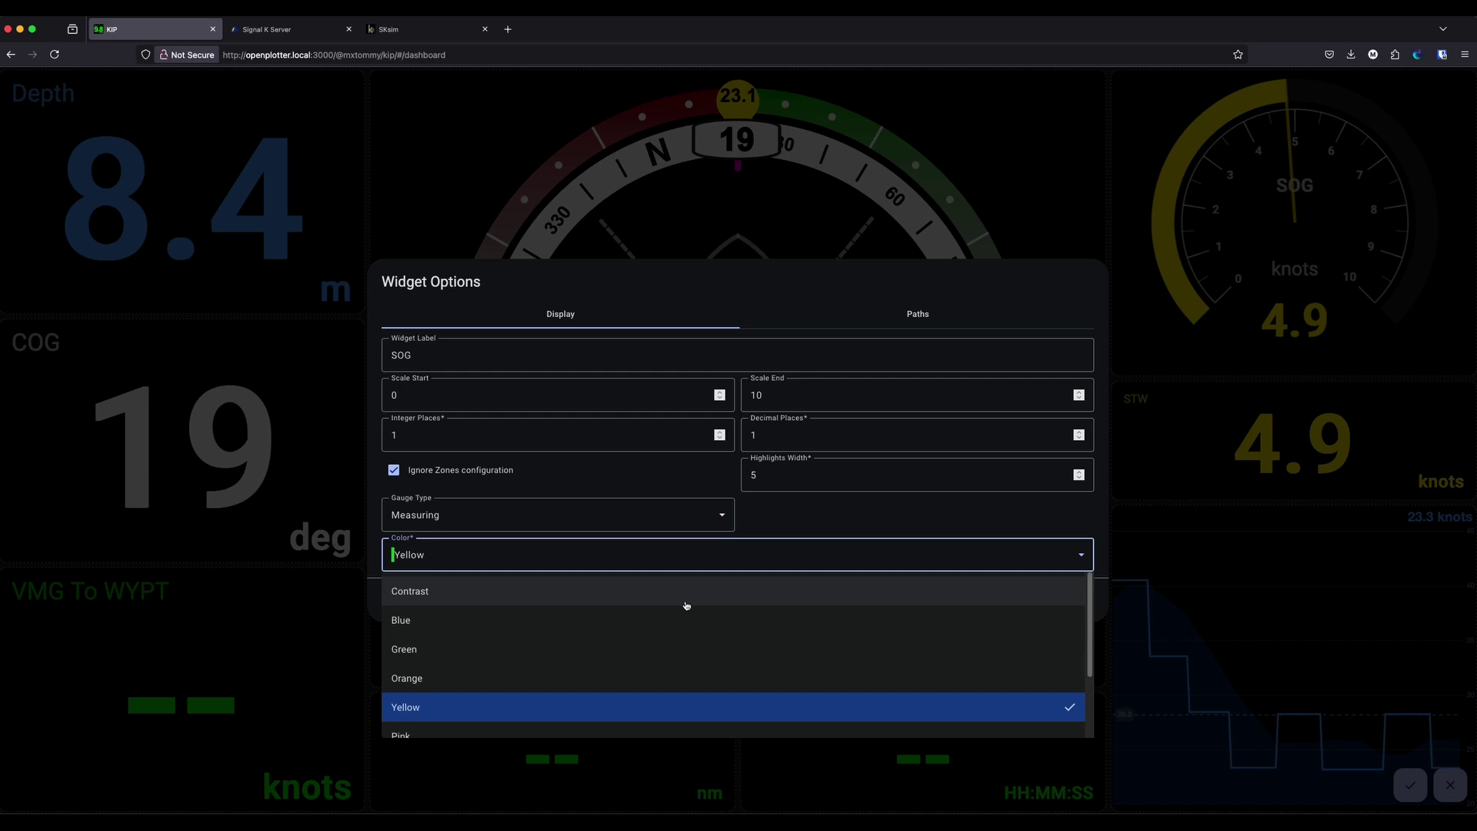
pyautogui.scroll(-1, 659, 673)
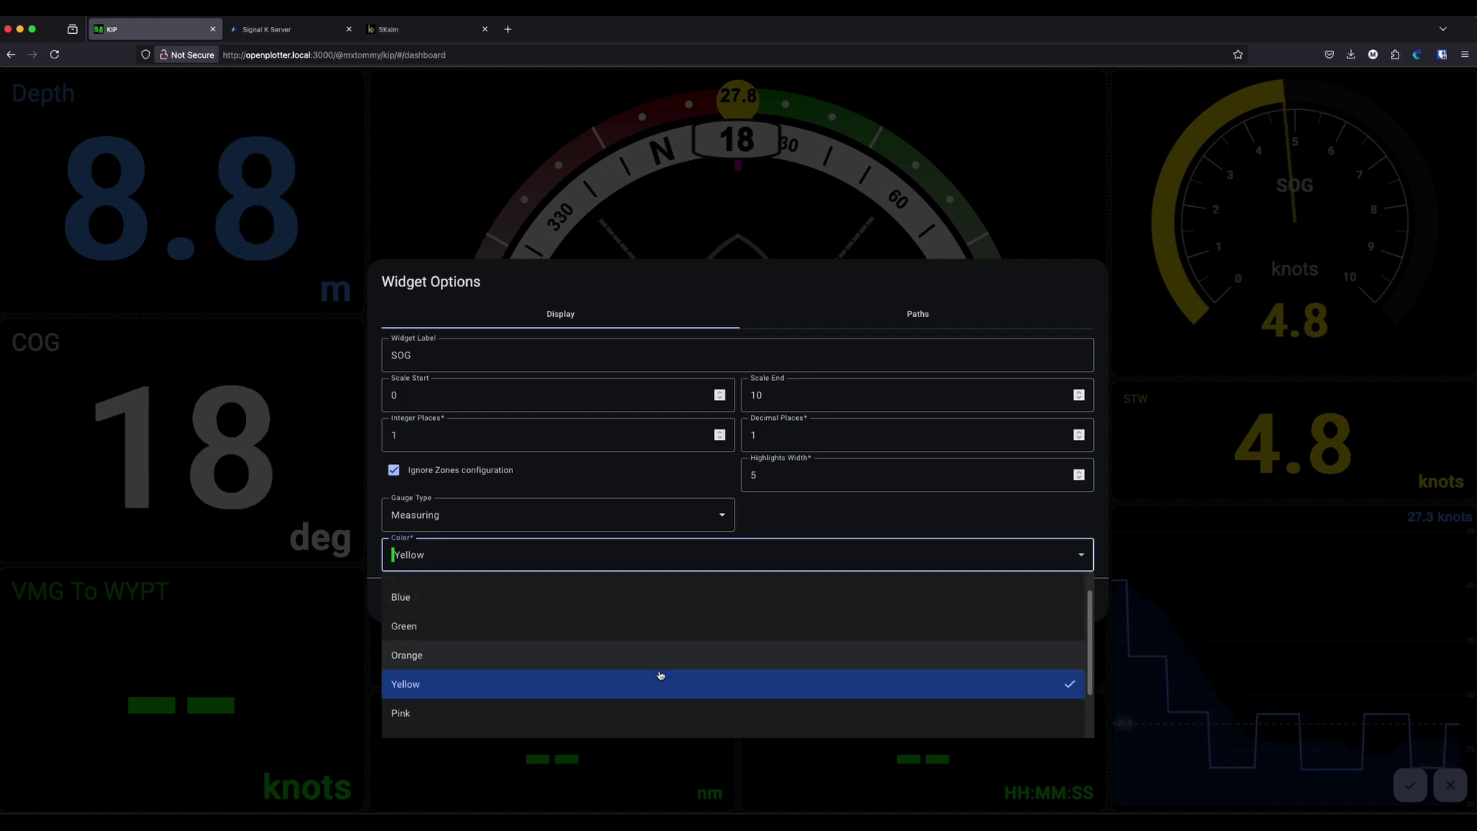
pyautogui.scroll(-2, 659, 674)
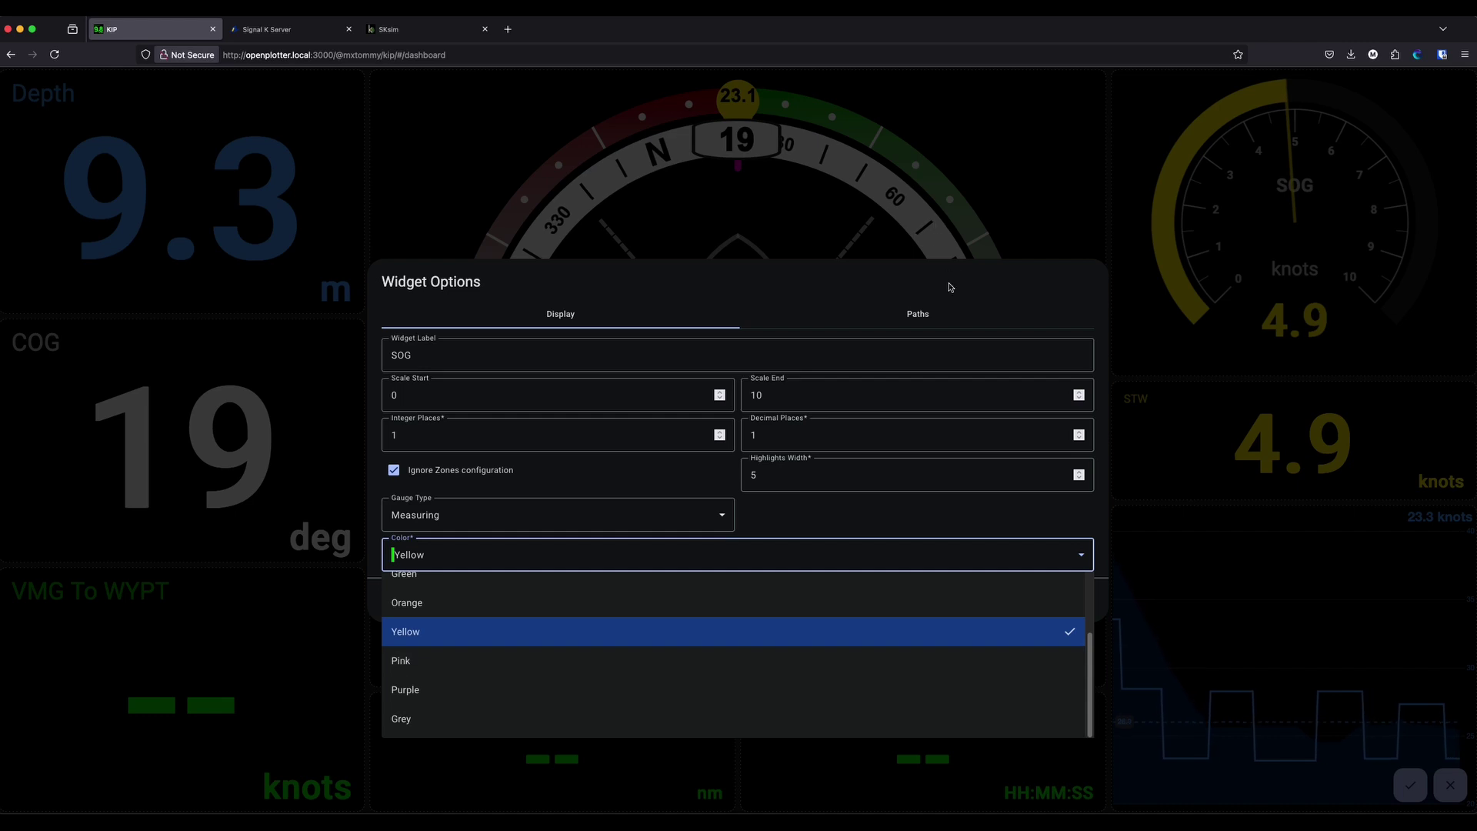
pyautogui.press('Escape')
pyautogui.press('Escape')
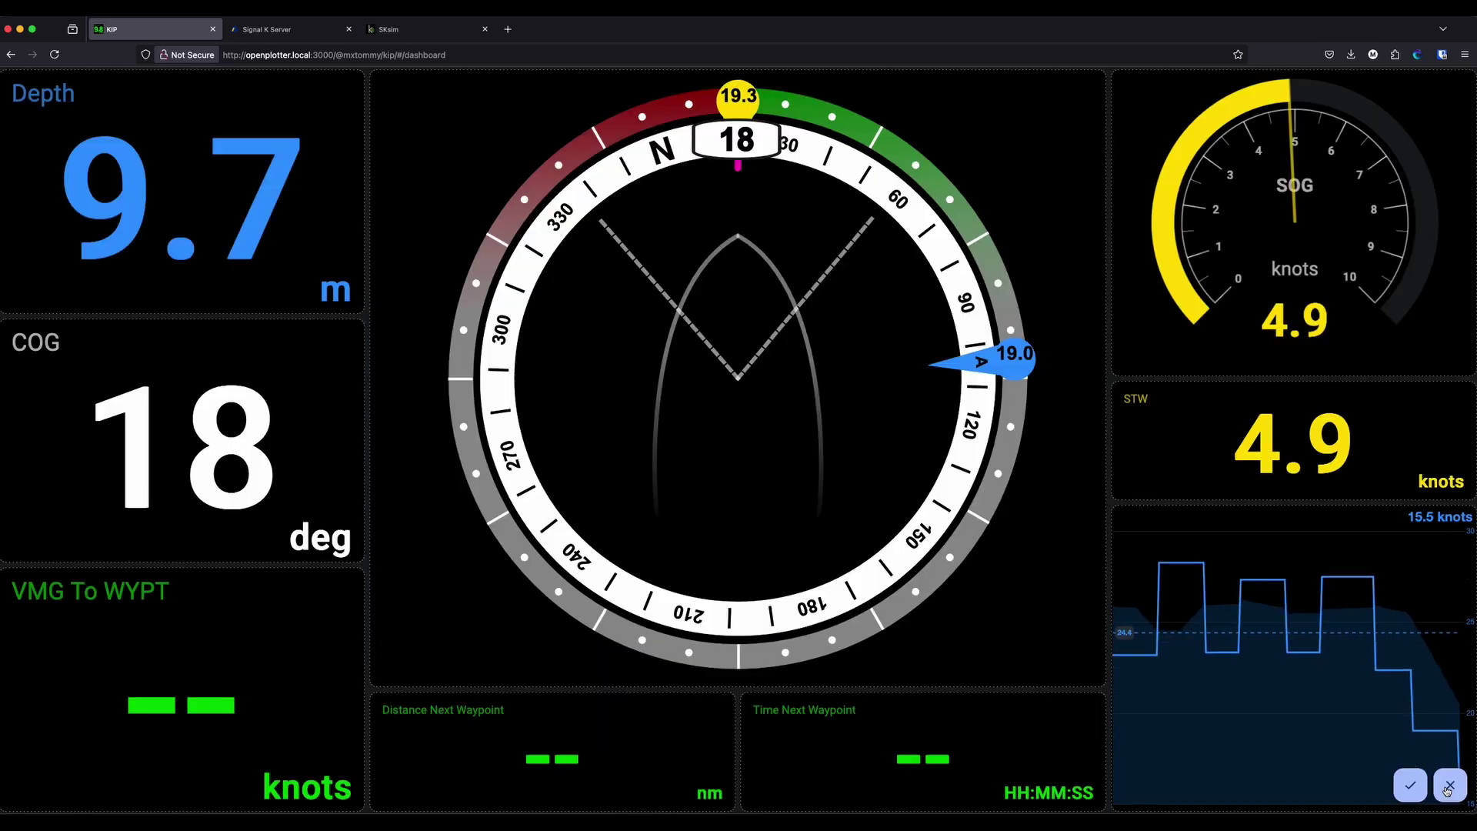
pyautogui.click(1448, 786)
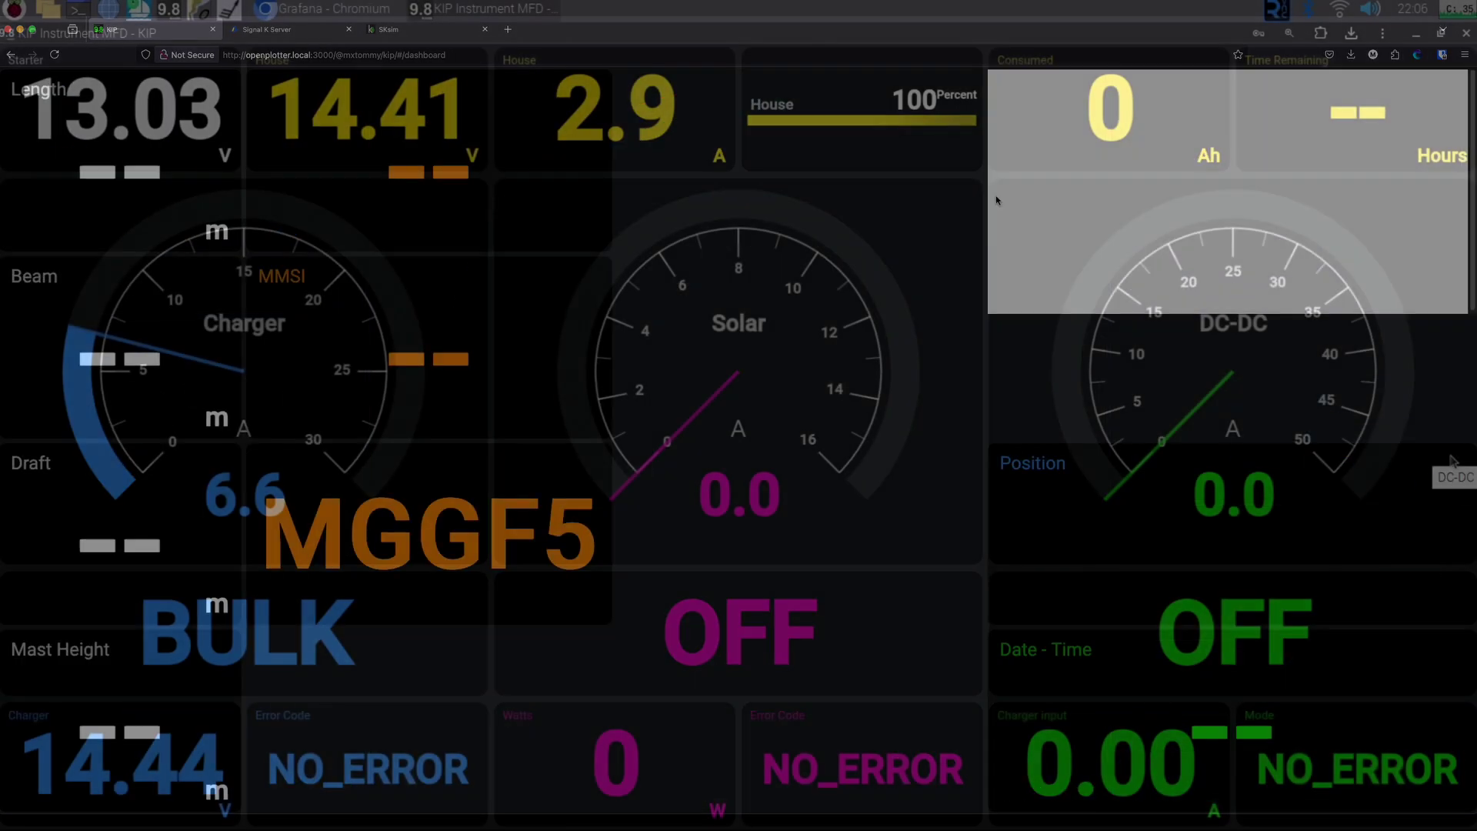
# - Switch between the AC Amps/Watts LED Presets dashboards and the battery gauges dashboard
pyautogui.click(1452, 460)
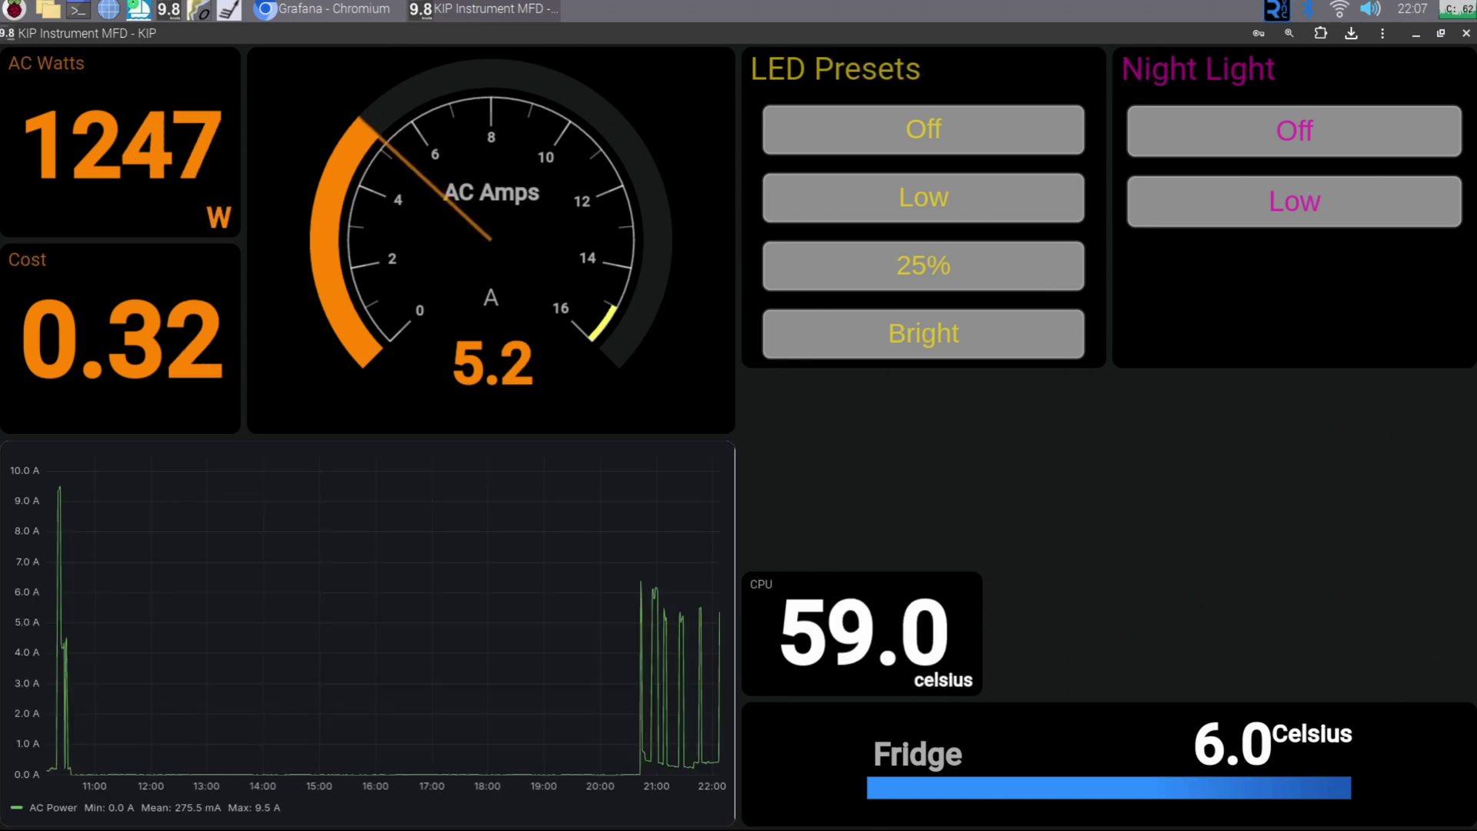
pyautogui.click(1453, 460)
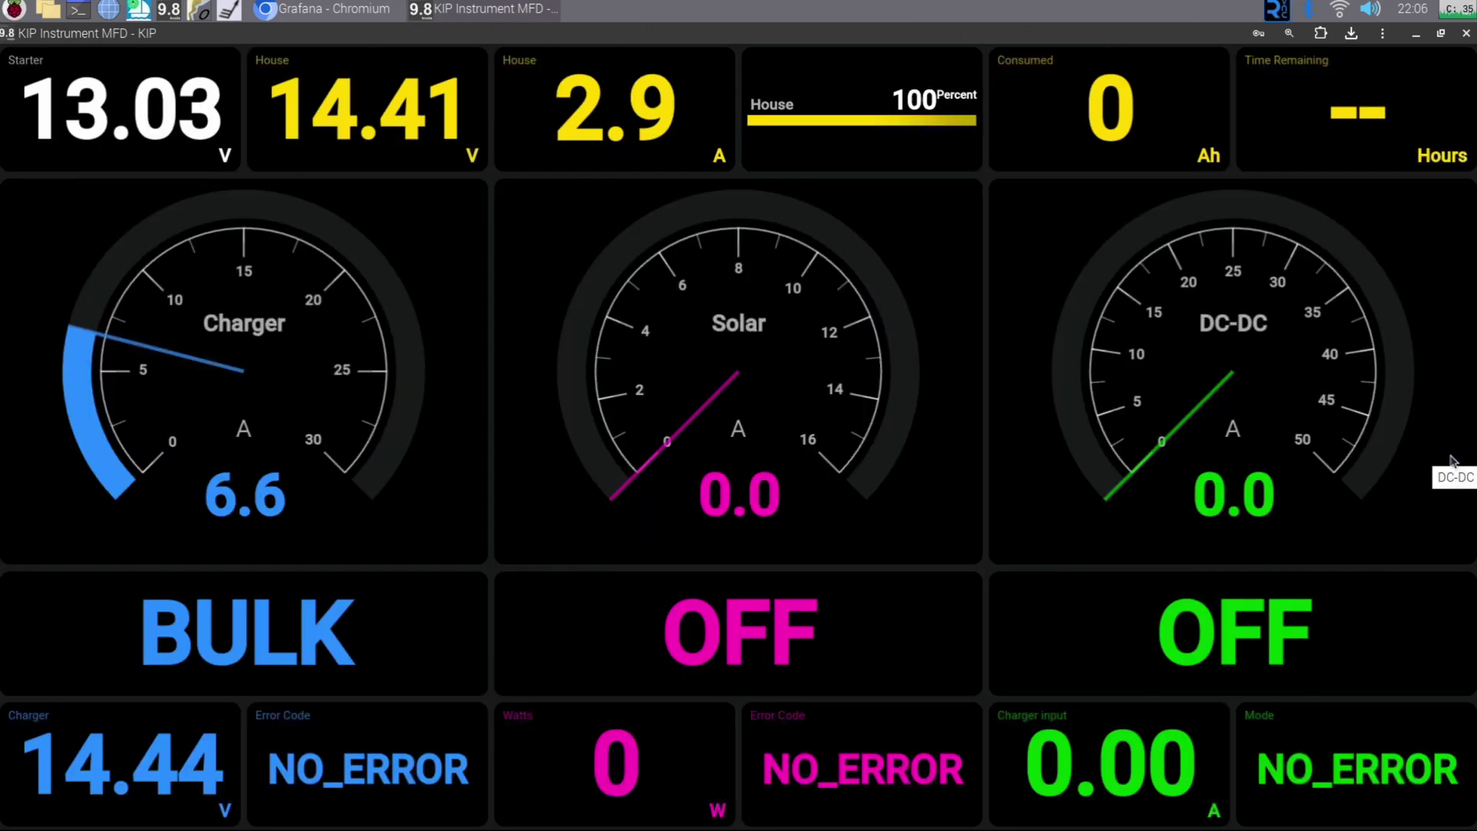
pyautogui.click(1452, 460)
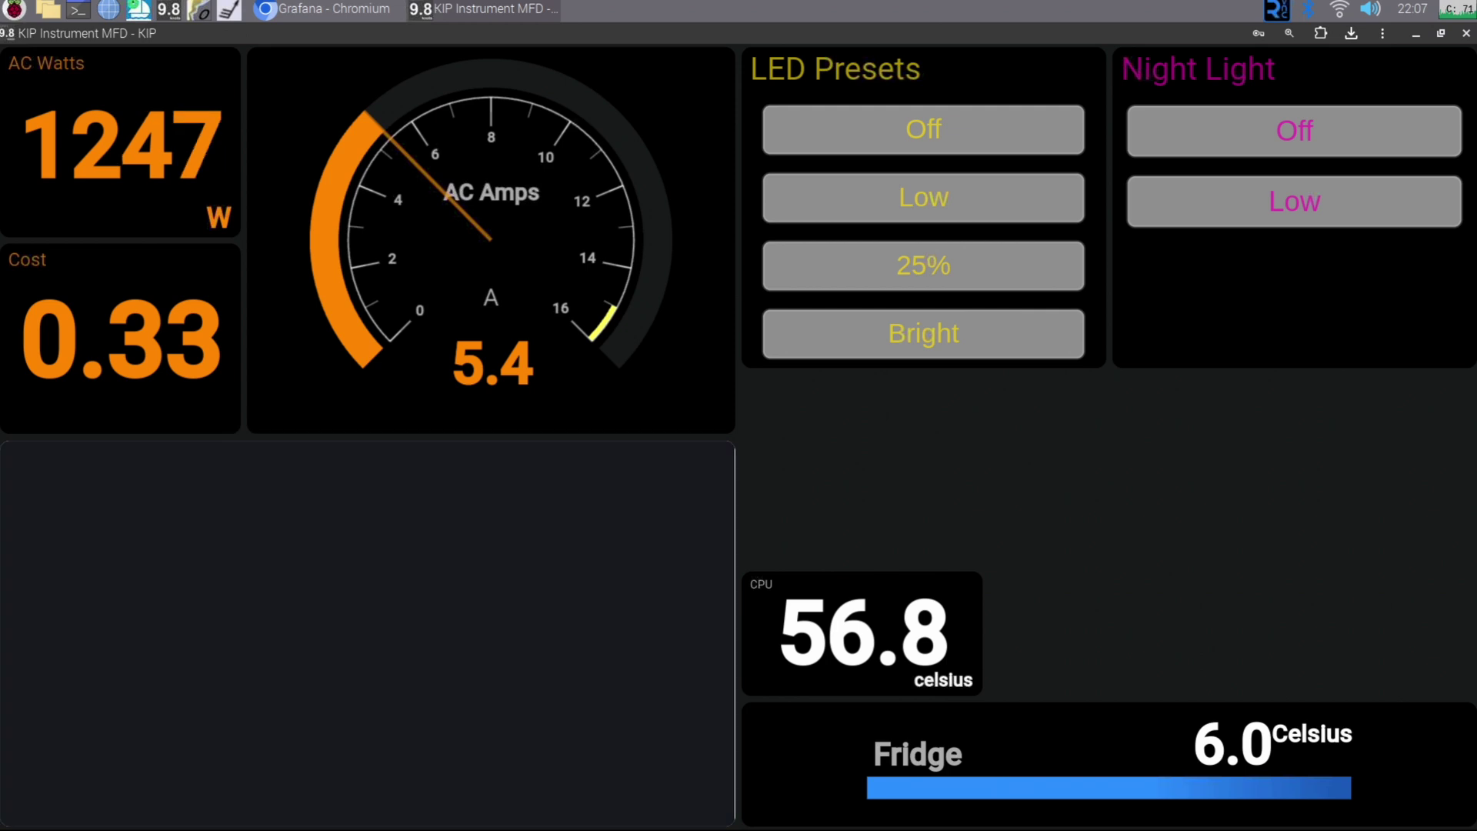
pyautogui.click(1455, 389)
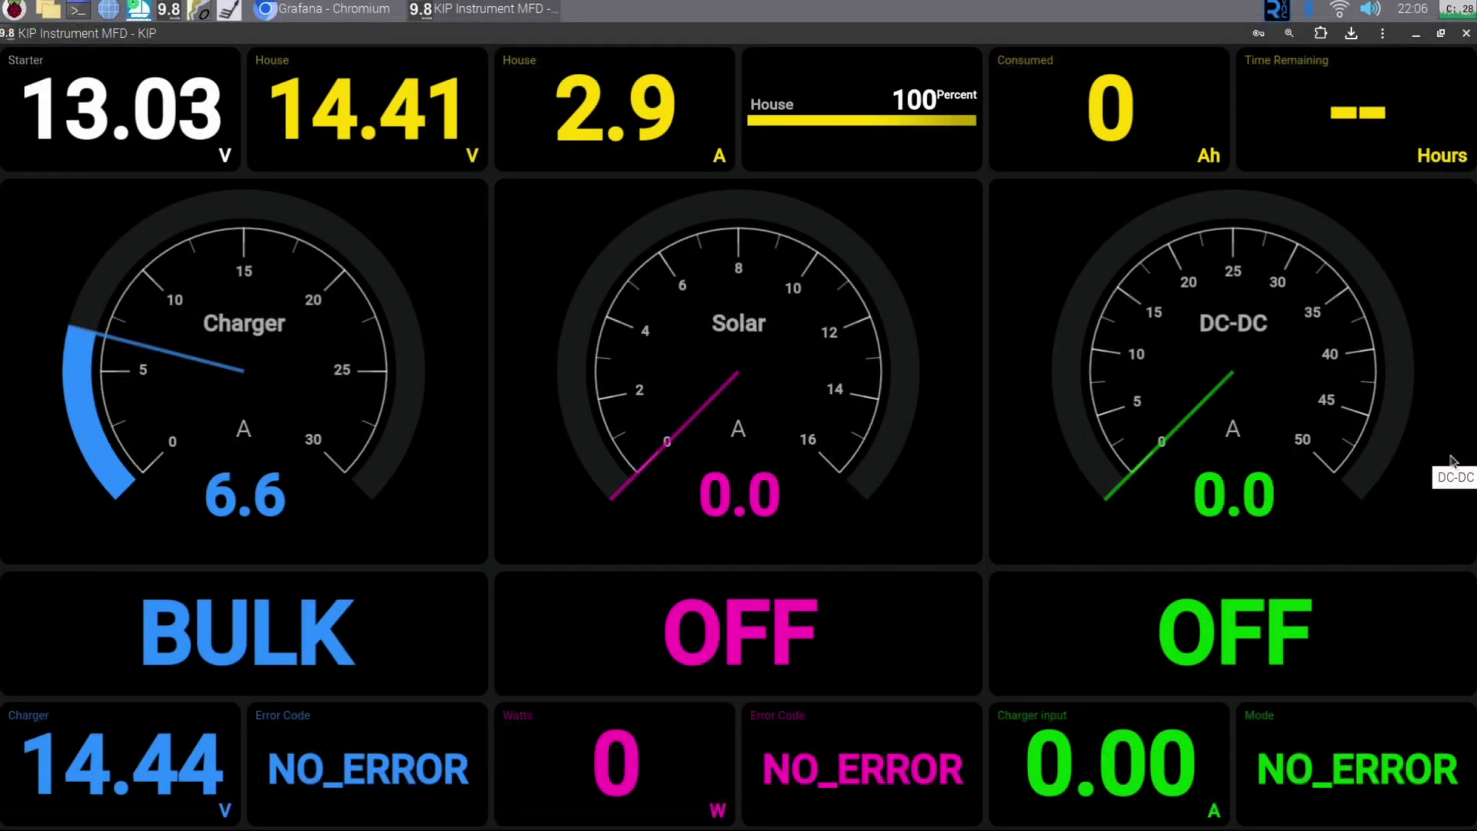
pyautogui.hotkey('shift', 'Down')
pyautogui.hotkey('shift', 'Down')
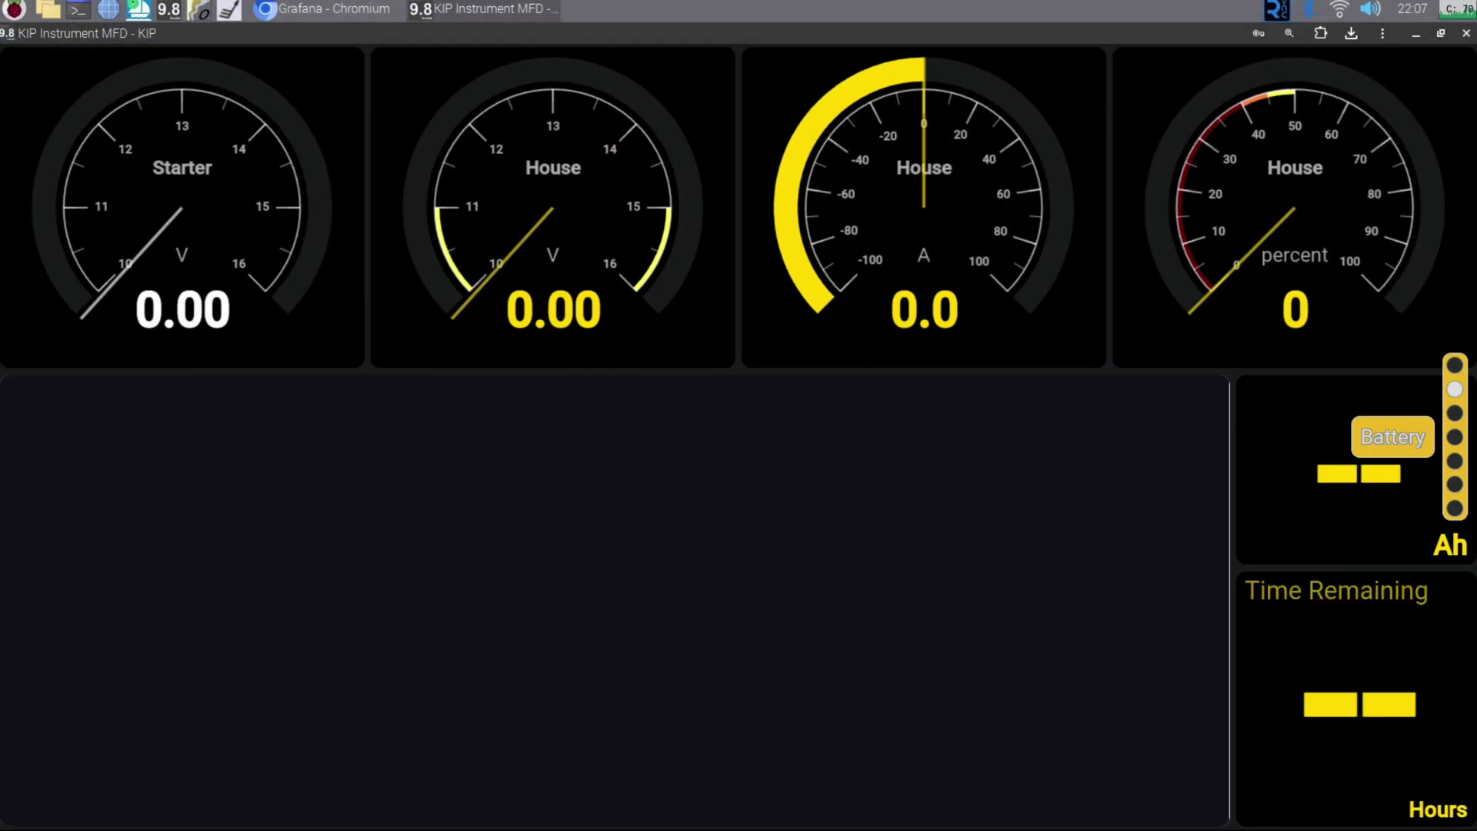
pyautogui.hotkey('shift', 'Down')
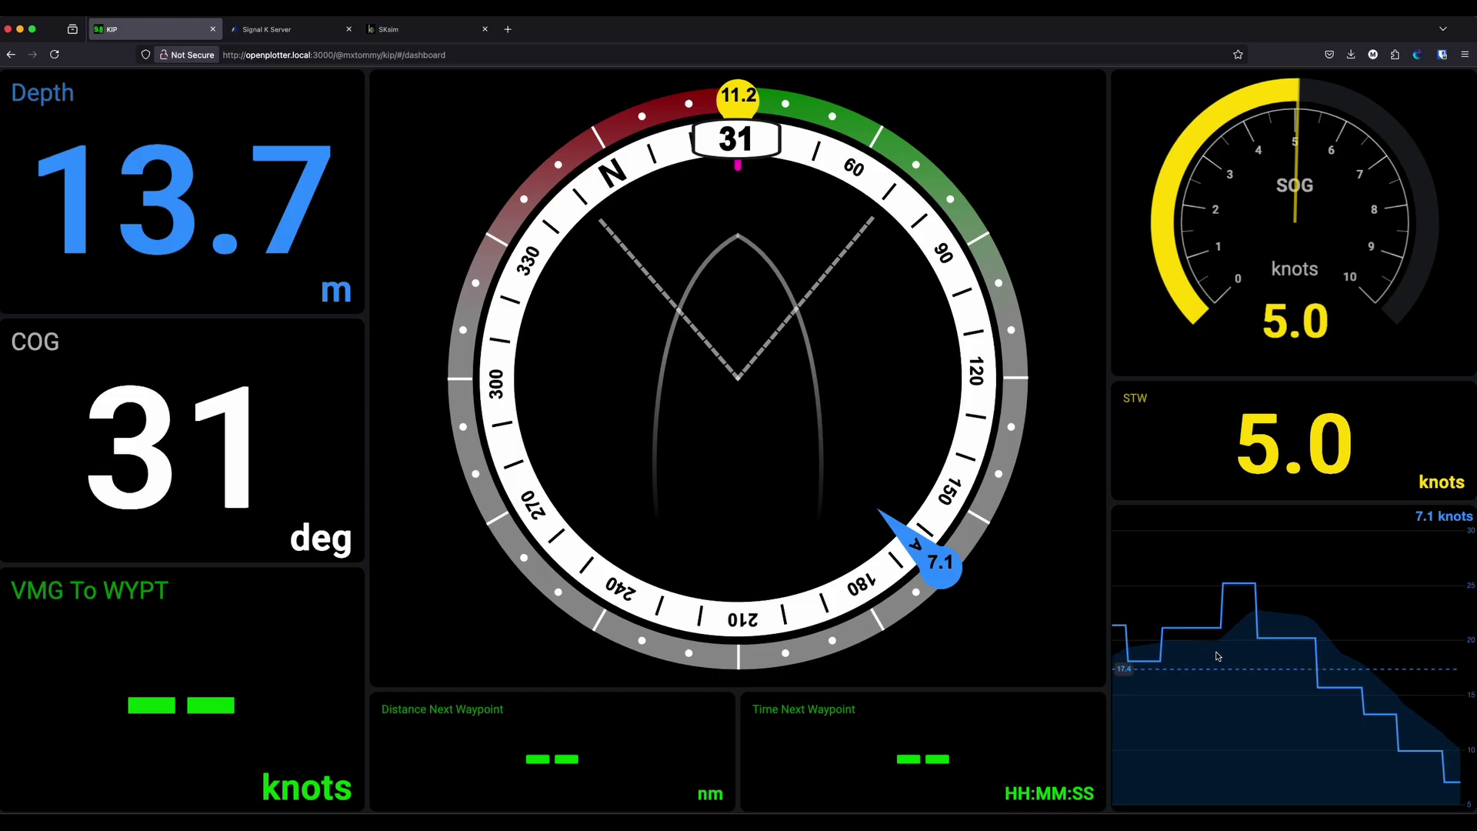
# - Open the main actions menu and unlock the sailing dashboard layout for editing
pyautogui.hotkey('shift', 'Left')
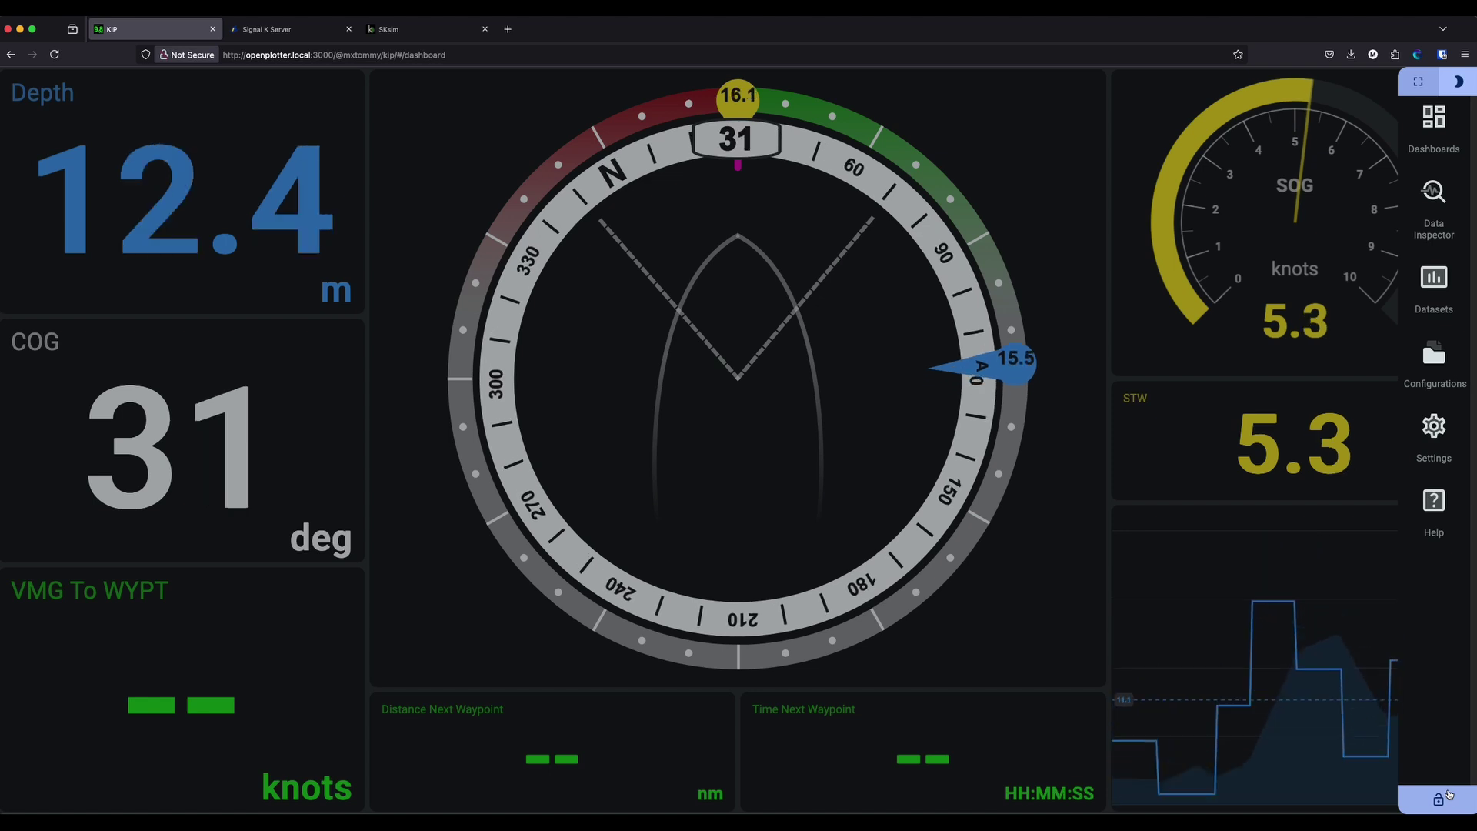
pyautogui.click(1449, 795)
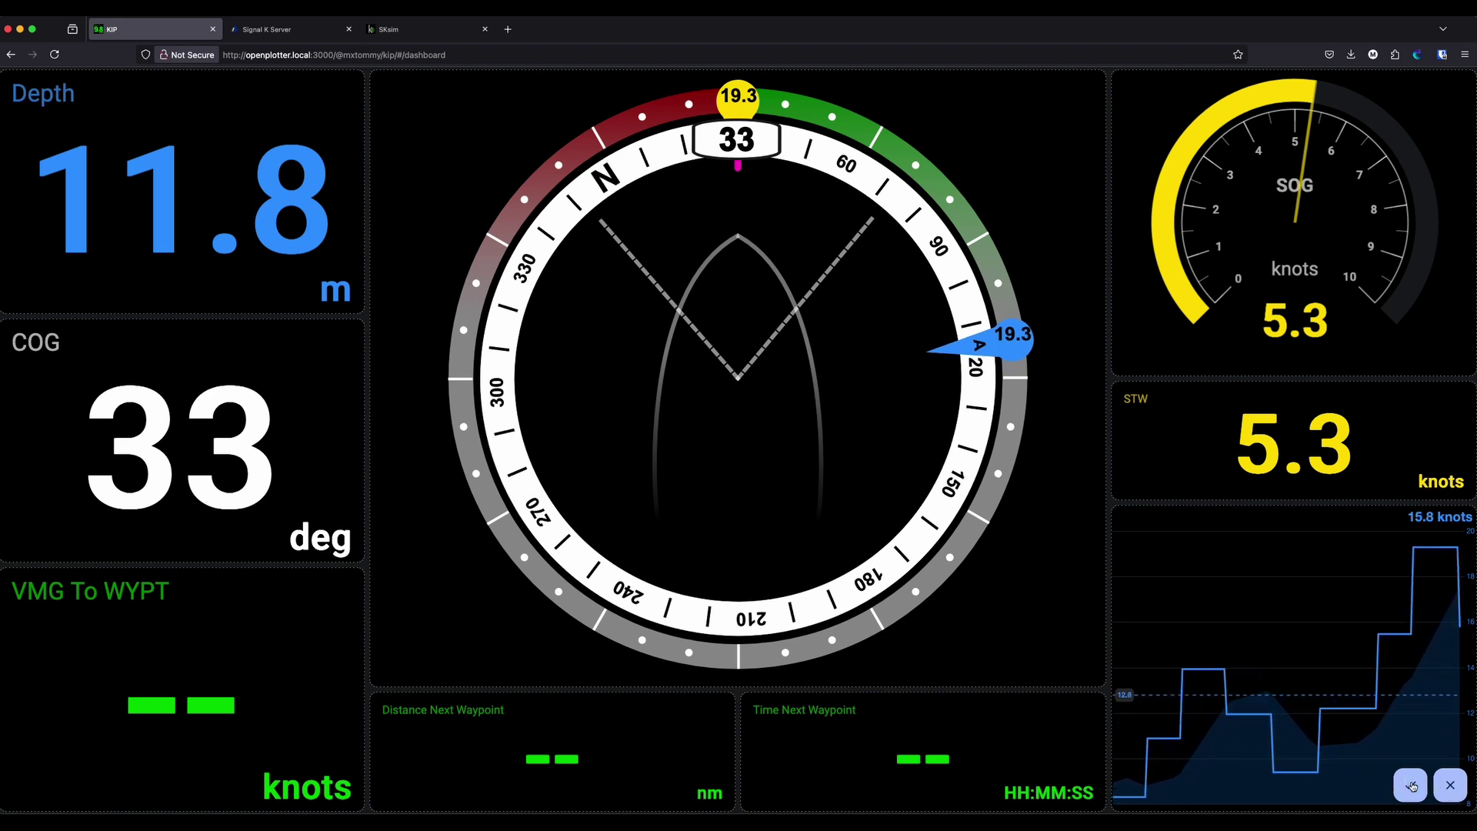
# - Exit layout editing without changes and go to the Dashboards list
pyautogui.click(1451, 786)
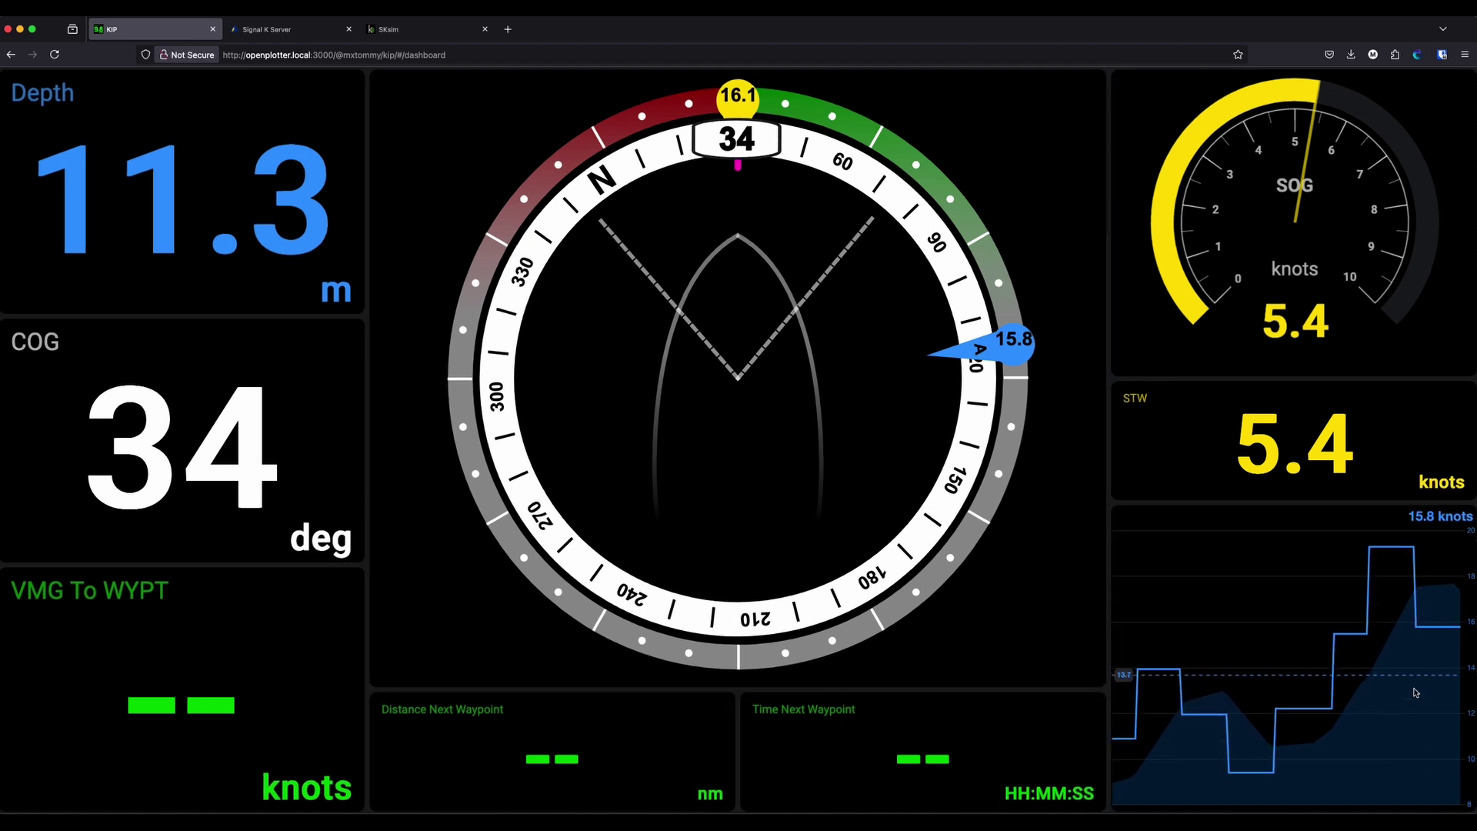
pyautogui.moveTo(1415, 693); pyautogui.dragTo(1262, 693)
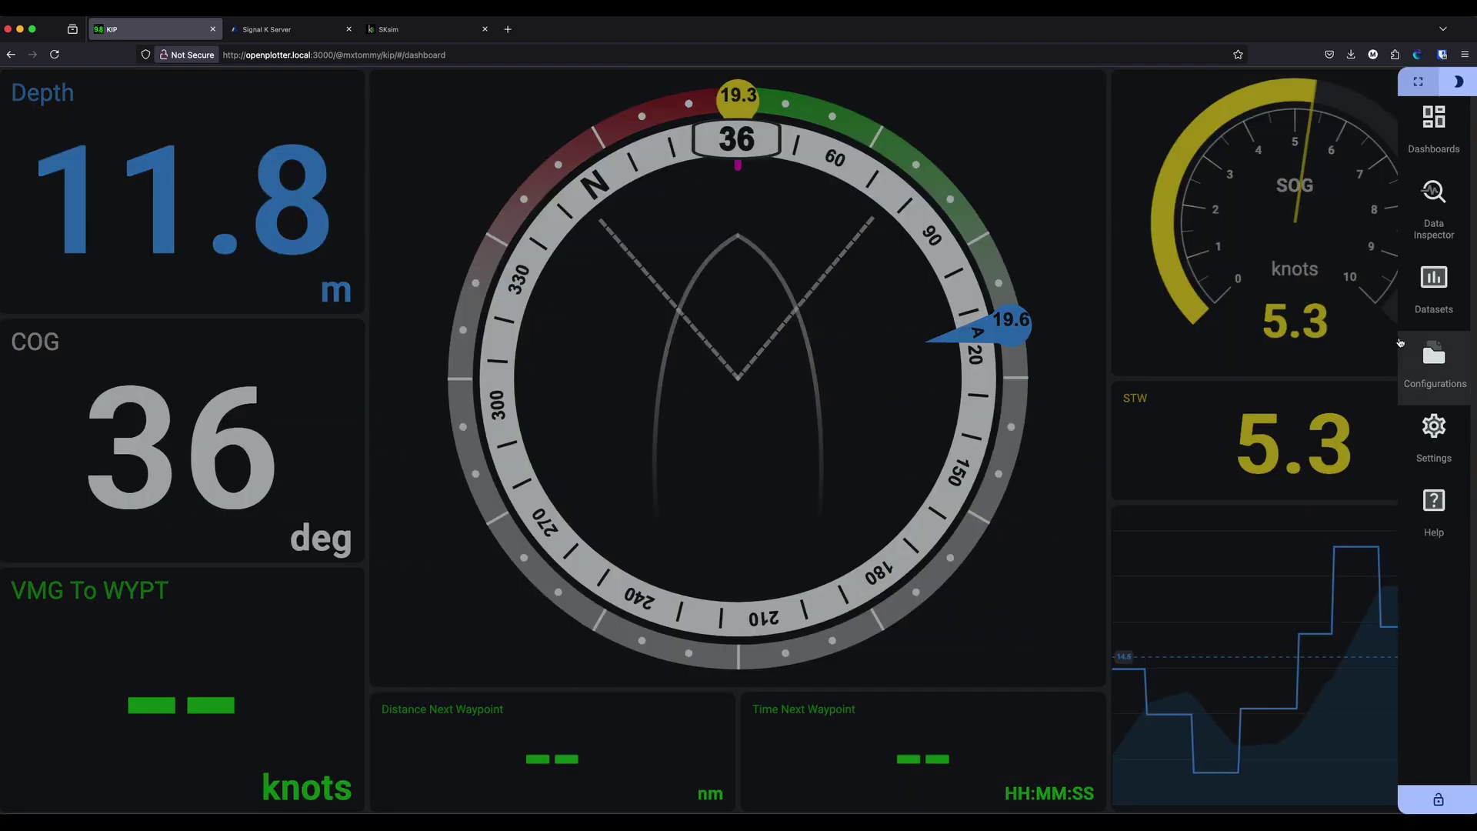
pyautogui.click(1443, 123)
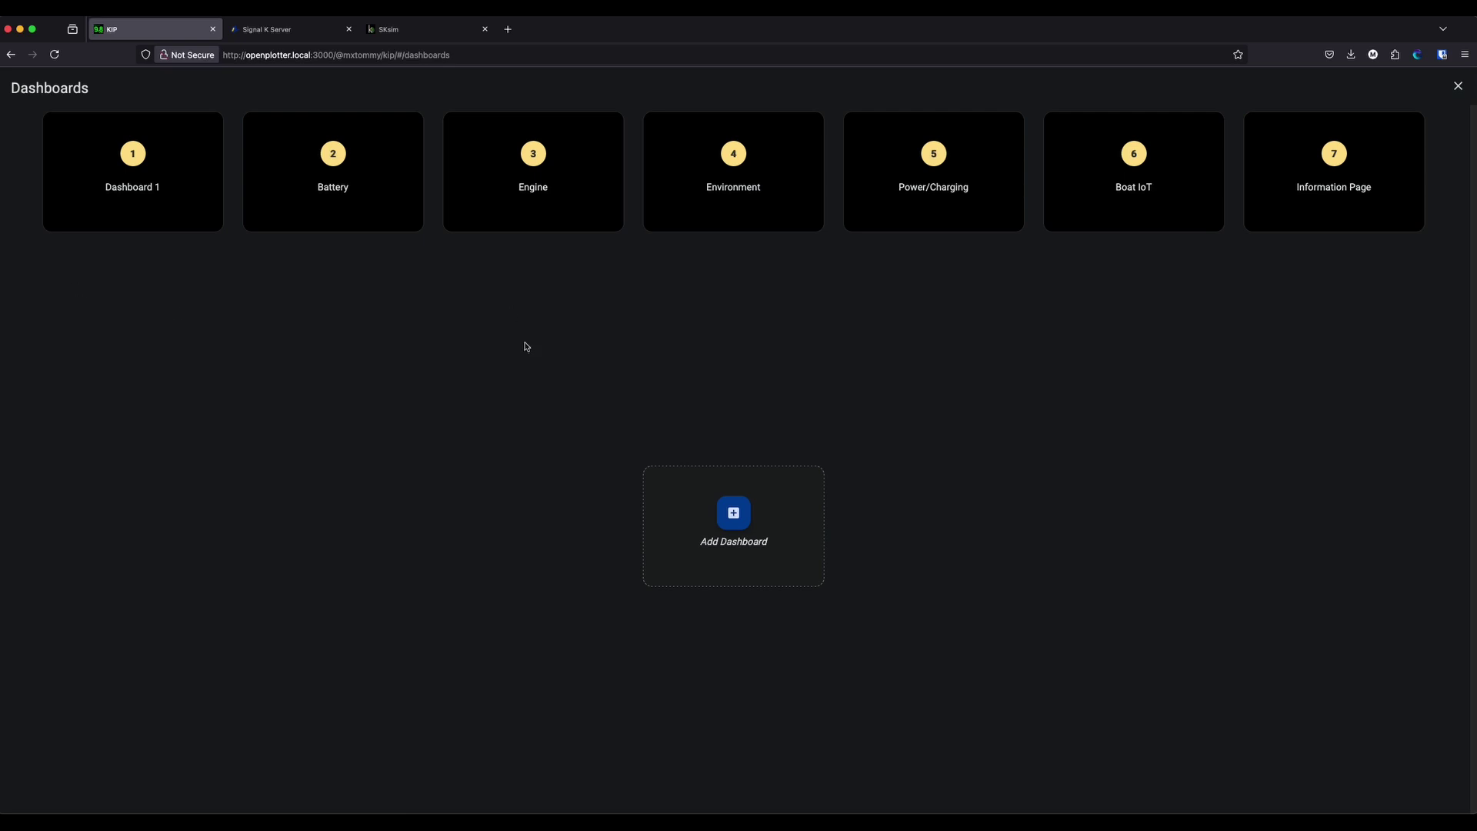
# - Create a dashboard named 'Test' and drag it into second place after Dashboard 1
pyautogui.click(739, 519)
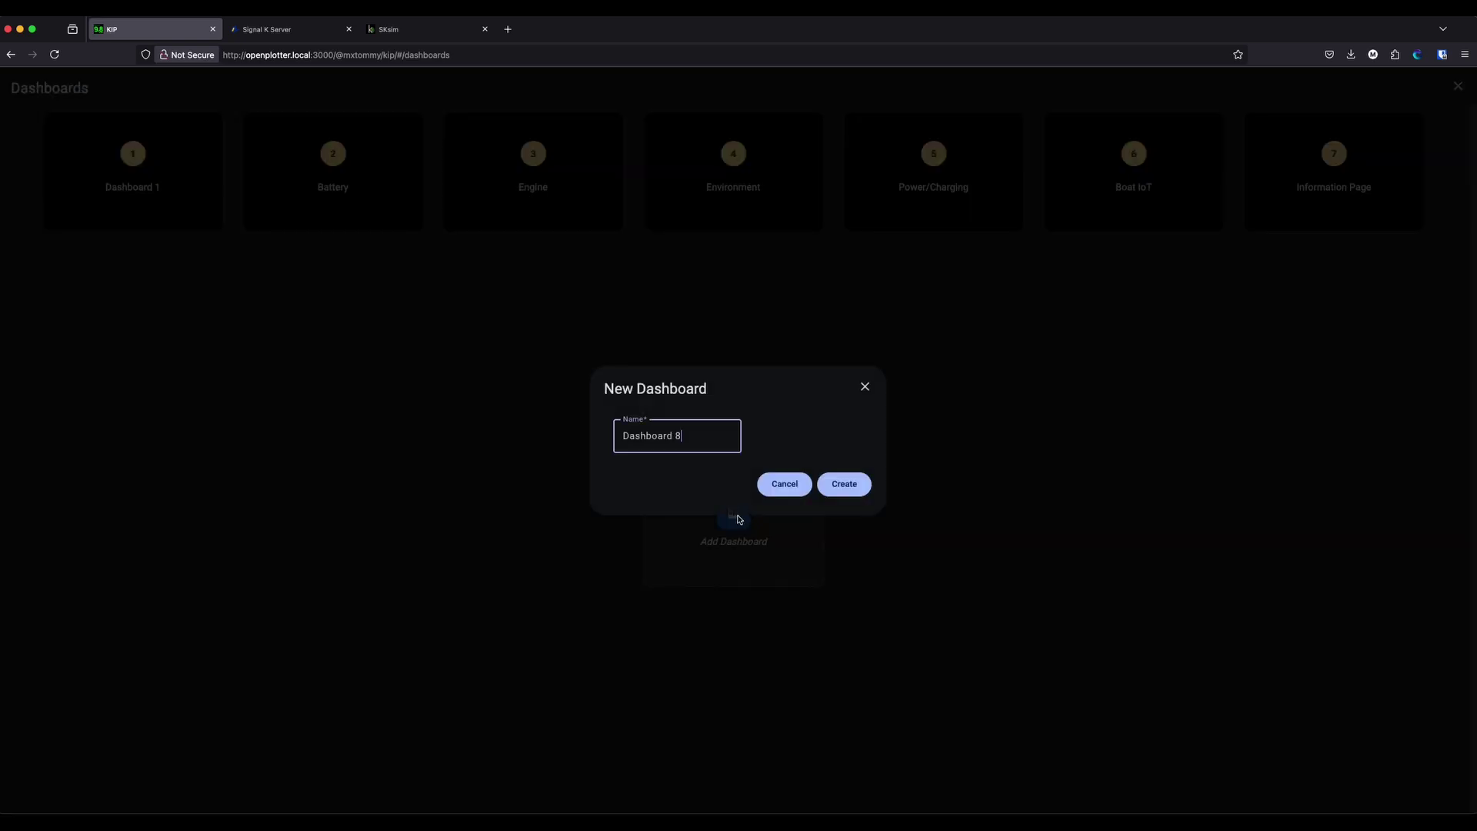
pyautogui.press('BackSpace')
pyautogui.press('BackSpace')
pyautogui.press('BackSpace')
pyautogui.press('BackSpace')
pyautogui.press('BackSpace')
pyautogui.press('BackSpace')
pyautogui.press('BackSpace')
pyautogui.press('BackSpace')
pyautogui.write('Test')
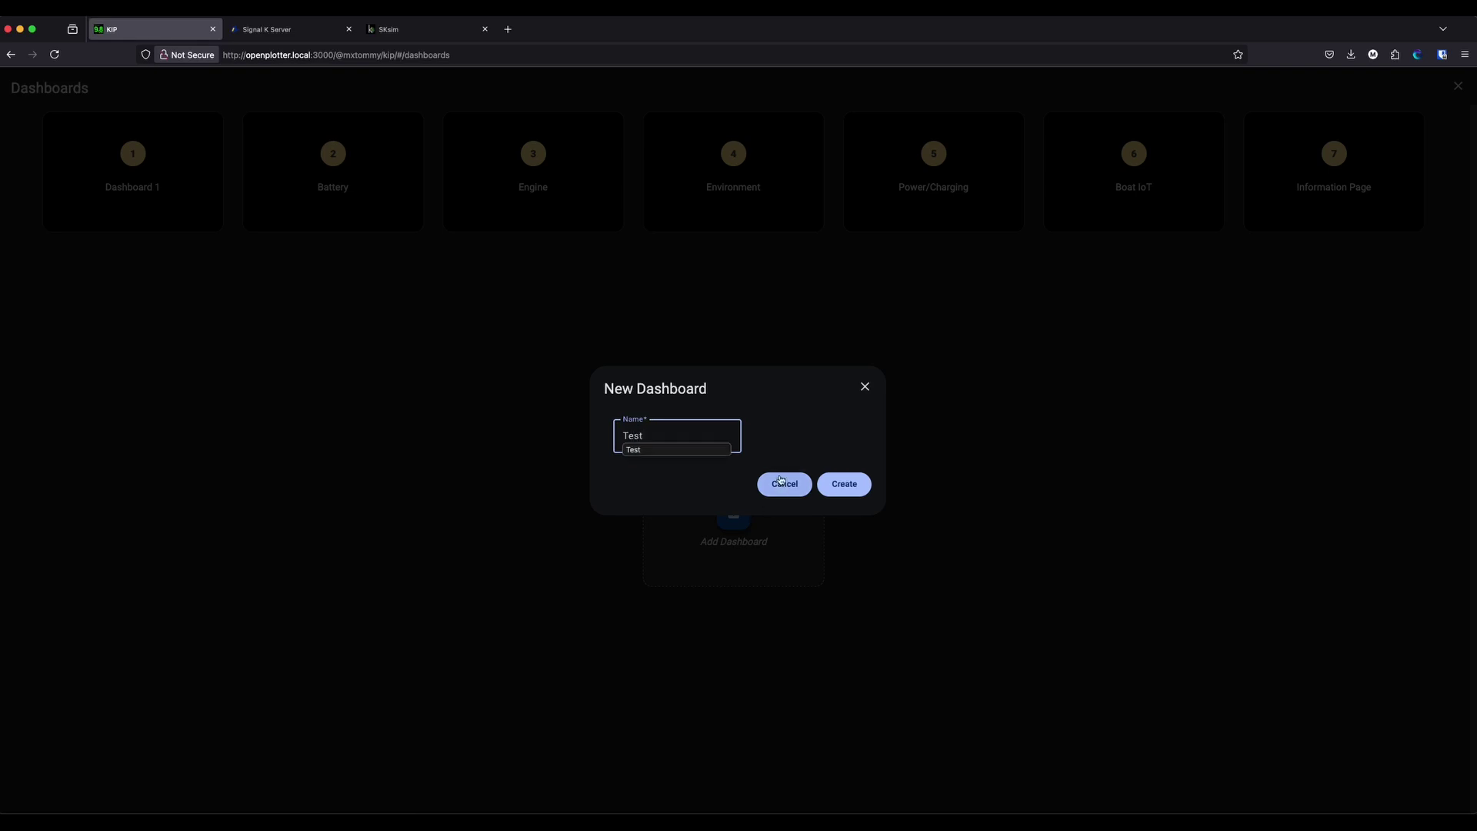
pyautogui.click(846, 485)
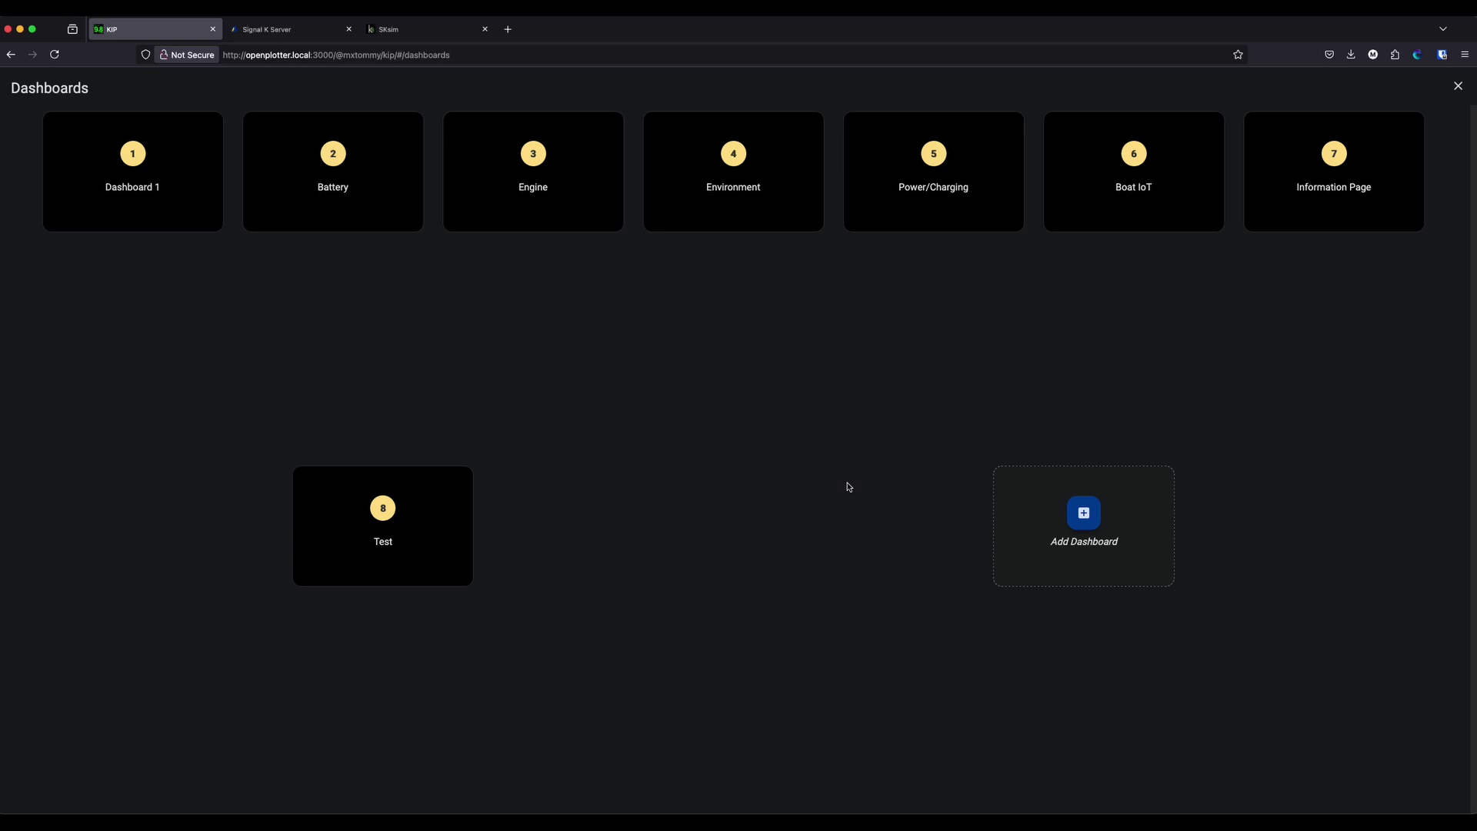
pyautogui.moveTo(413, 557); pyautogui.dragTo(369, 207)
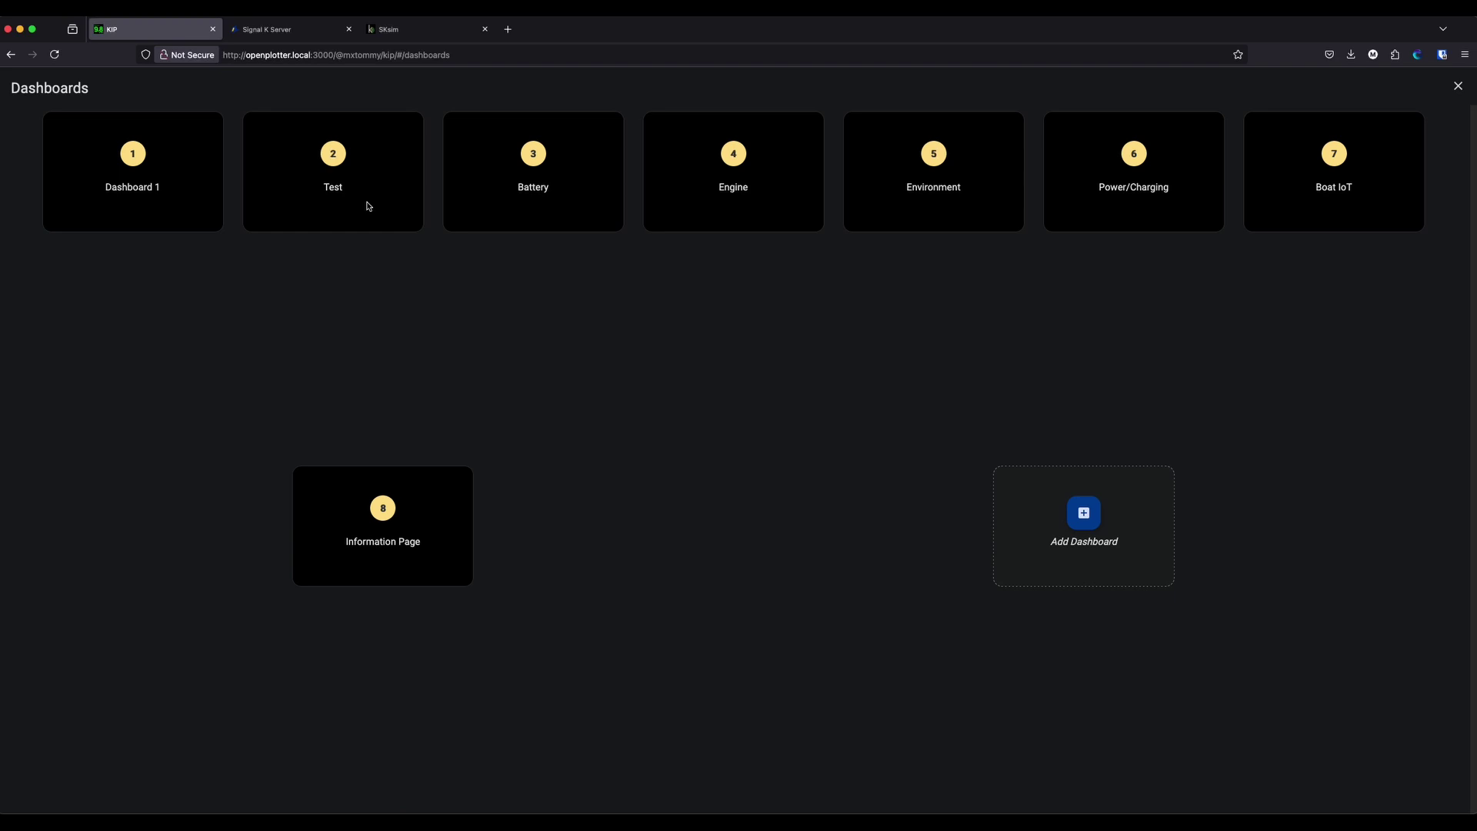
# - Delete the Test dashboard from its actions sheet, then bring up Dashboard 1's actions
pyautogui.rightClick(367, 187)
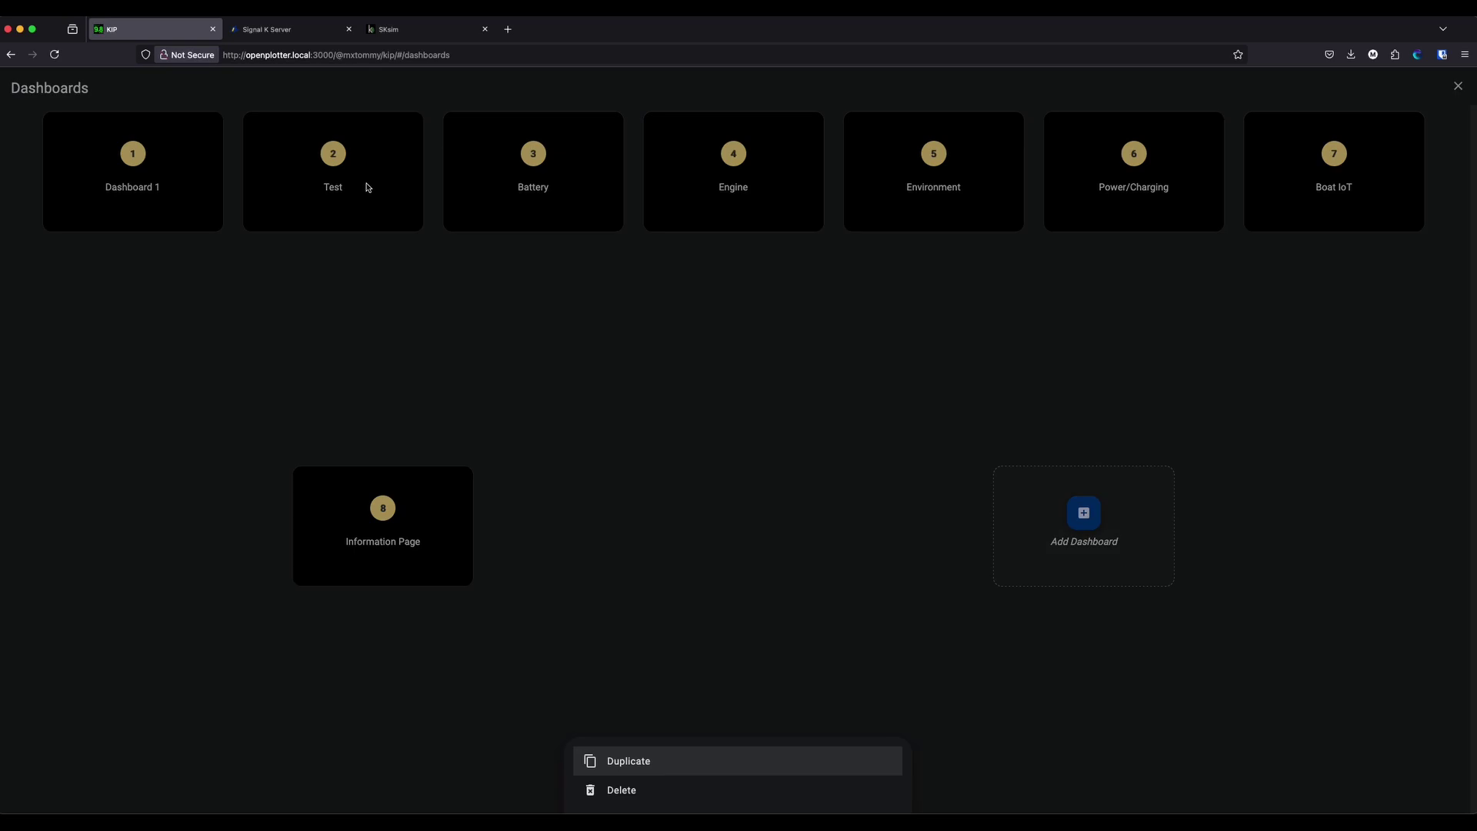
pyautogui.click(609, 513)
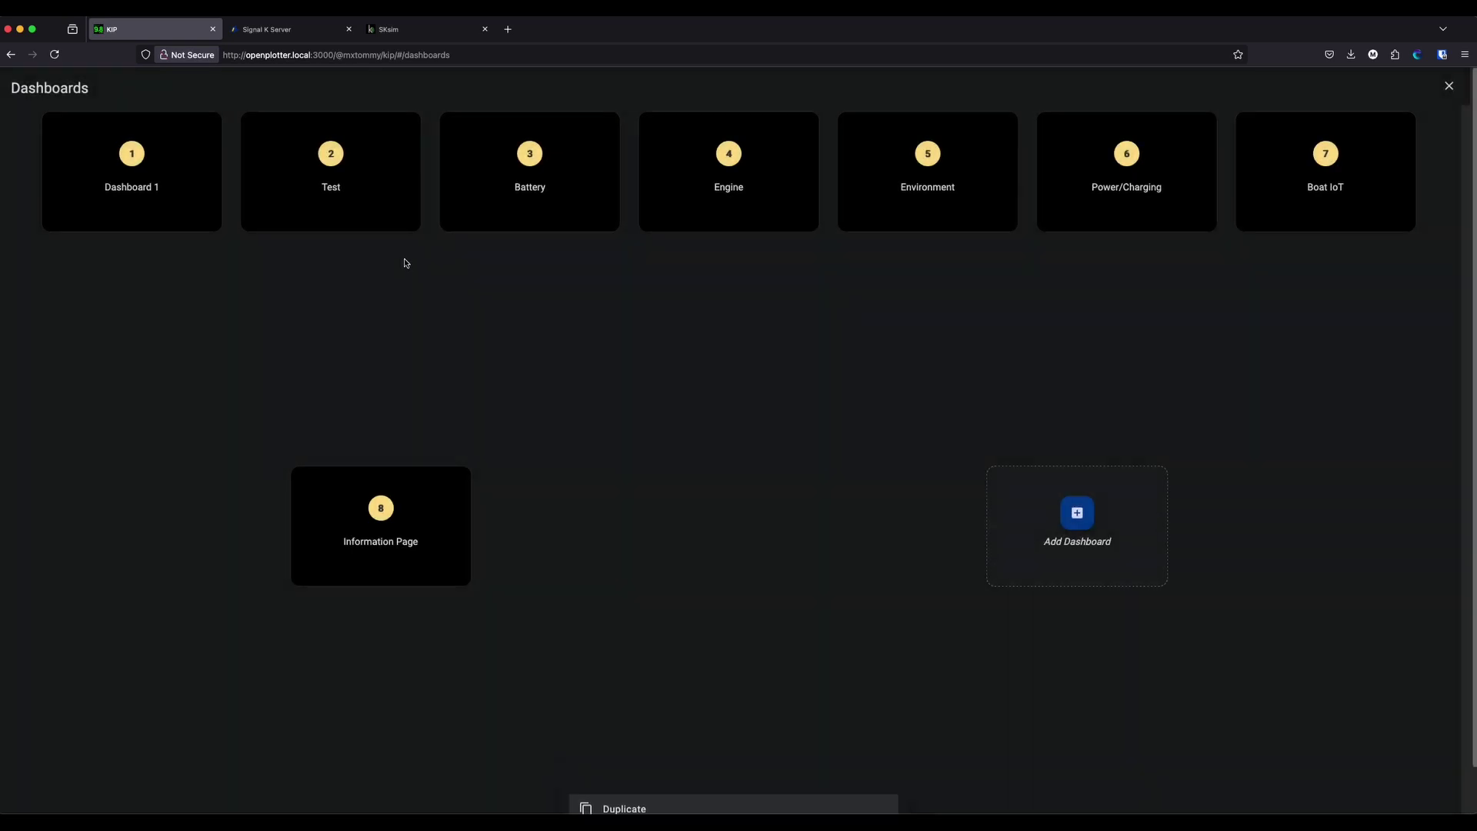
pyautogui.rightClick(386, 183)
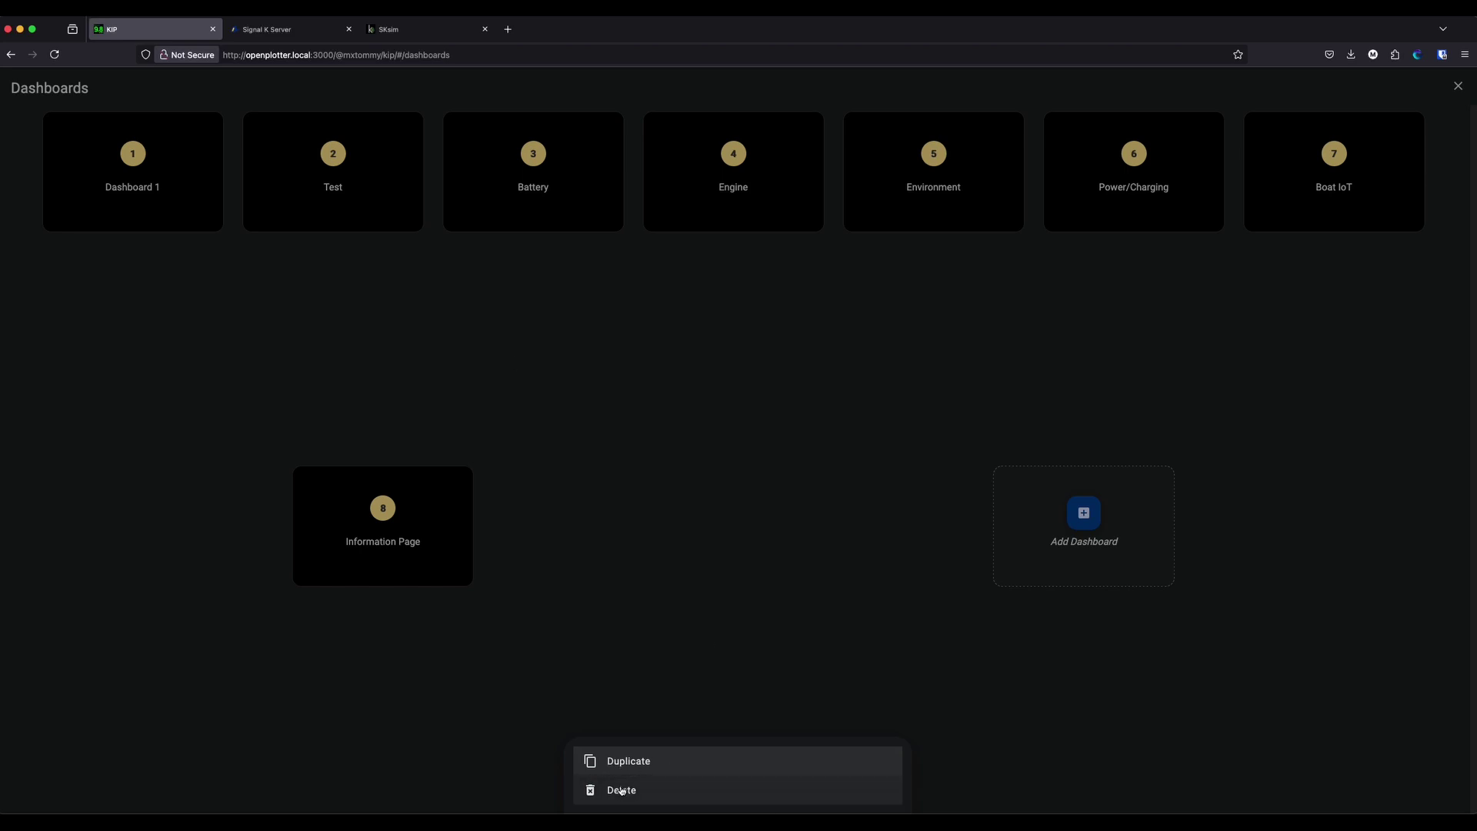
pyautogui.click(657, 791)
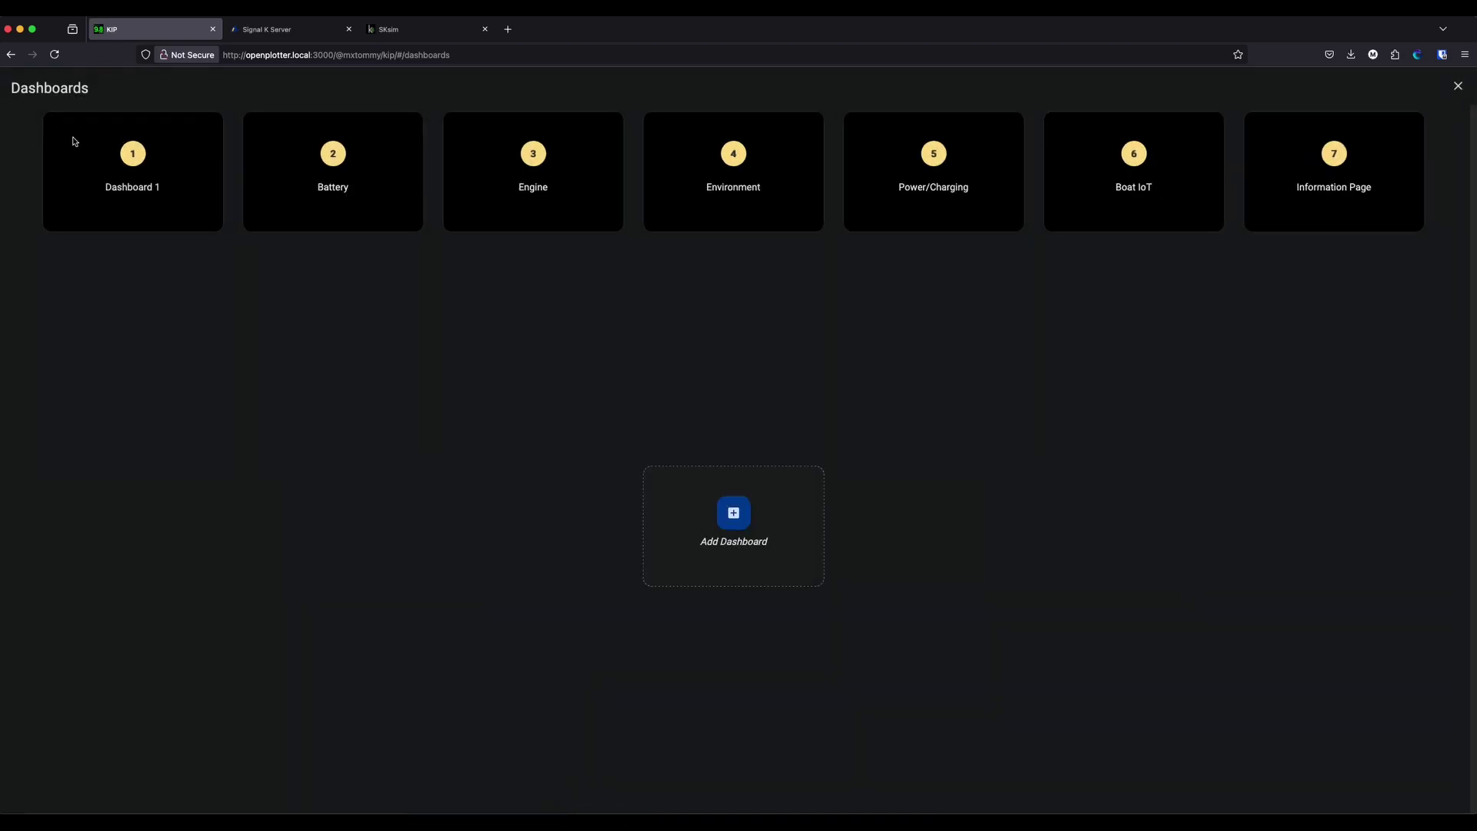
pyautogui.click(194, 189)
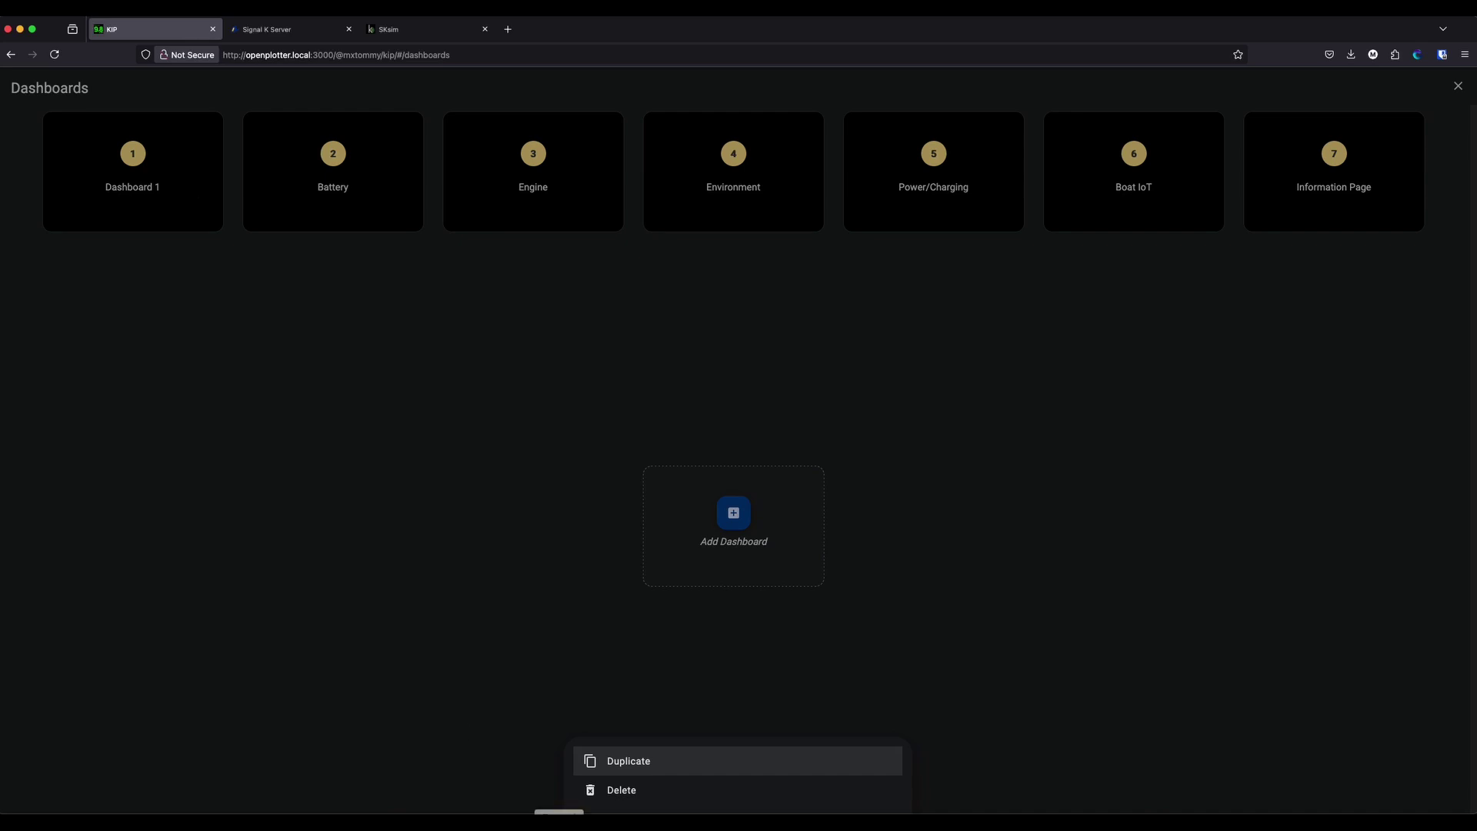
# - Start duplicating Dashboard 1, cancel the Duplicate Dashboard dialog, and close the dashboards list
pyautogui.click(682, 761)
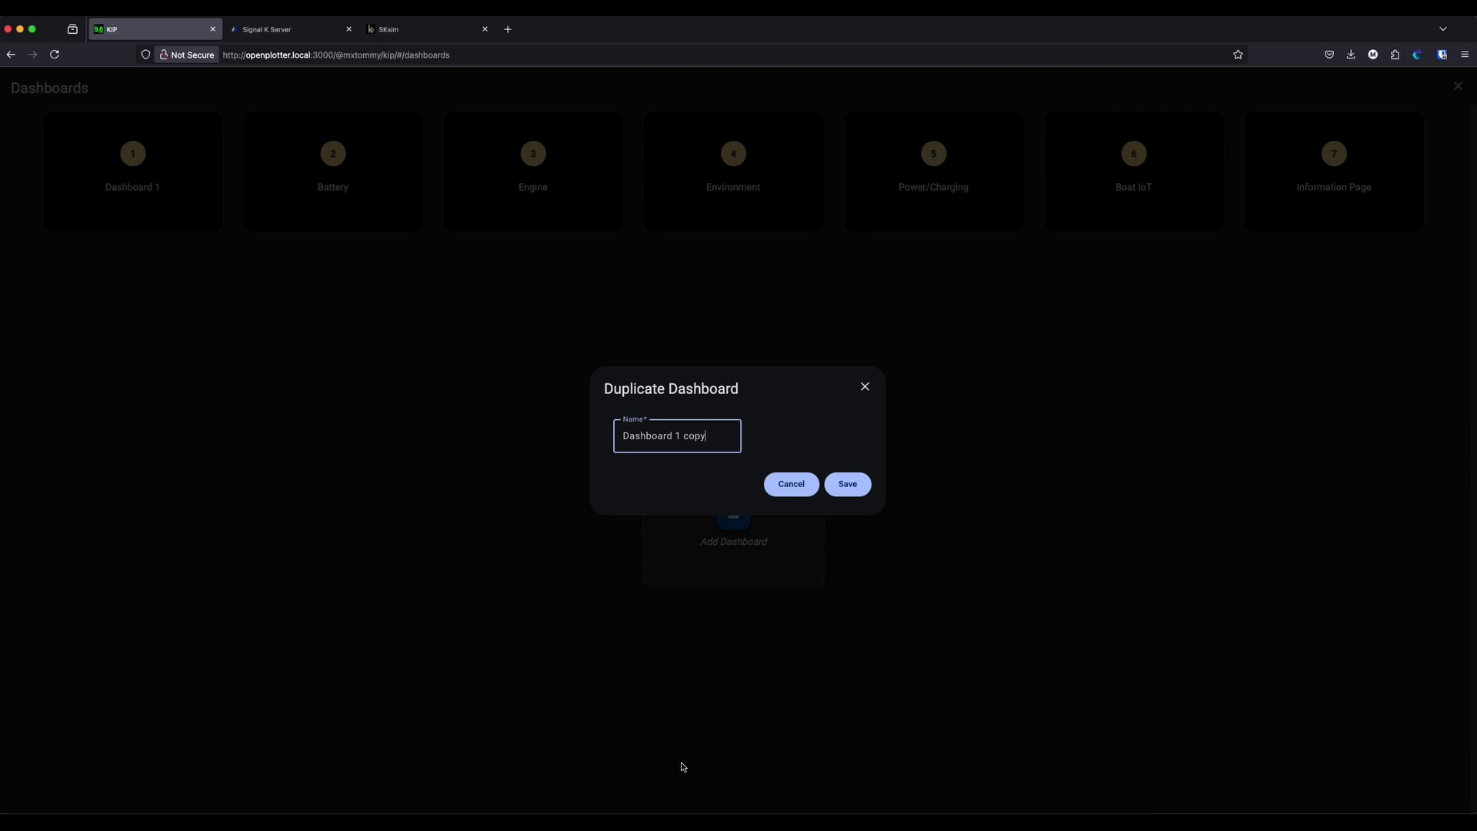
pyautogui.click(865, 387)
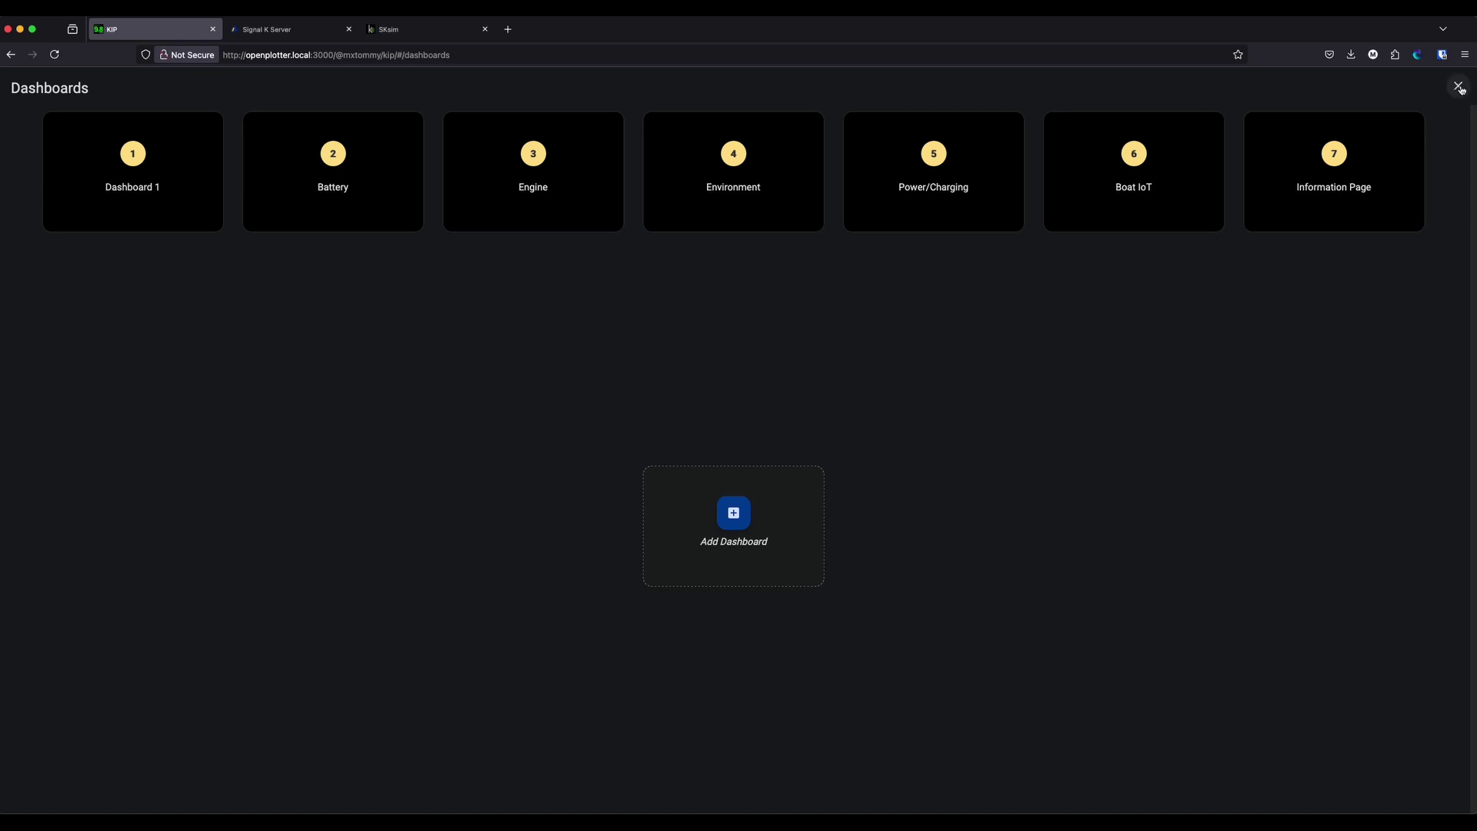
pyautogui.click(1459, 87)
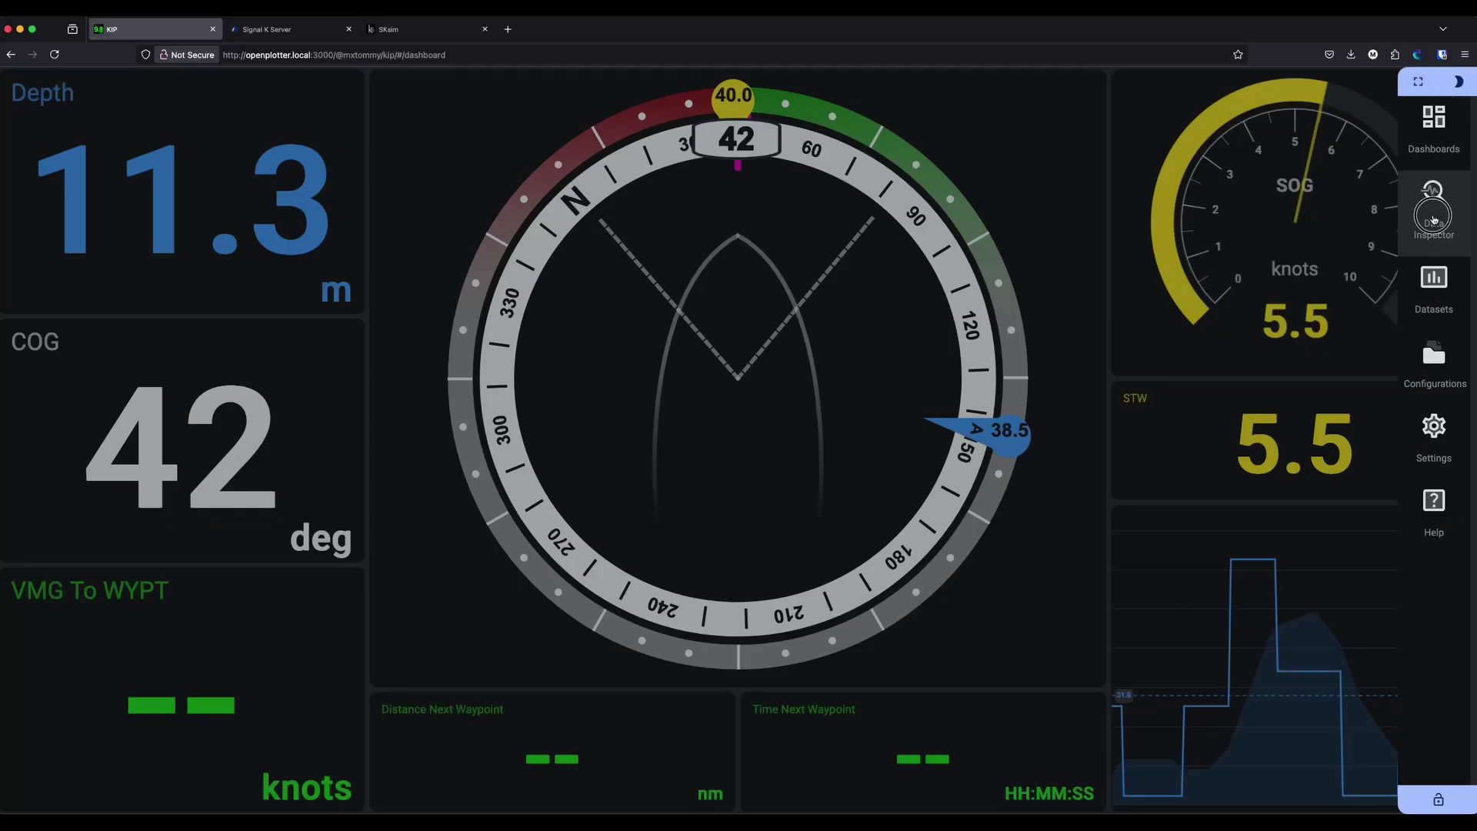
# - Browse the Data Inspector's self. paths table and dismiss the Select Unit type dialog
pyautogui.click(1433, 216)
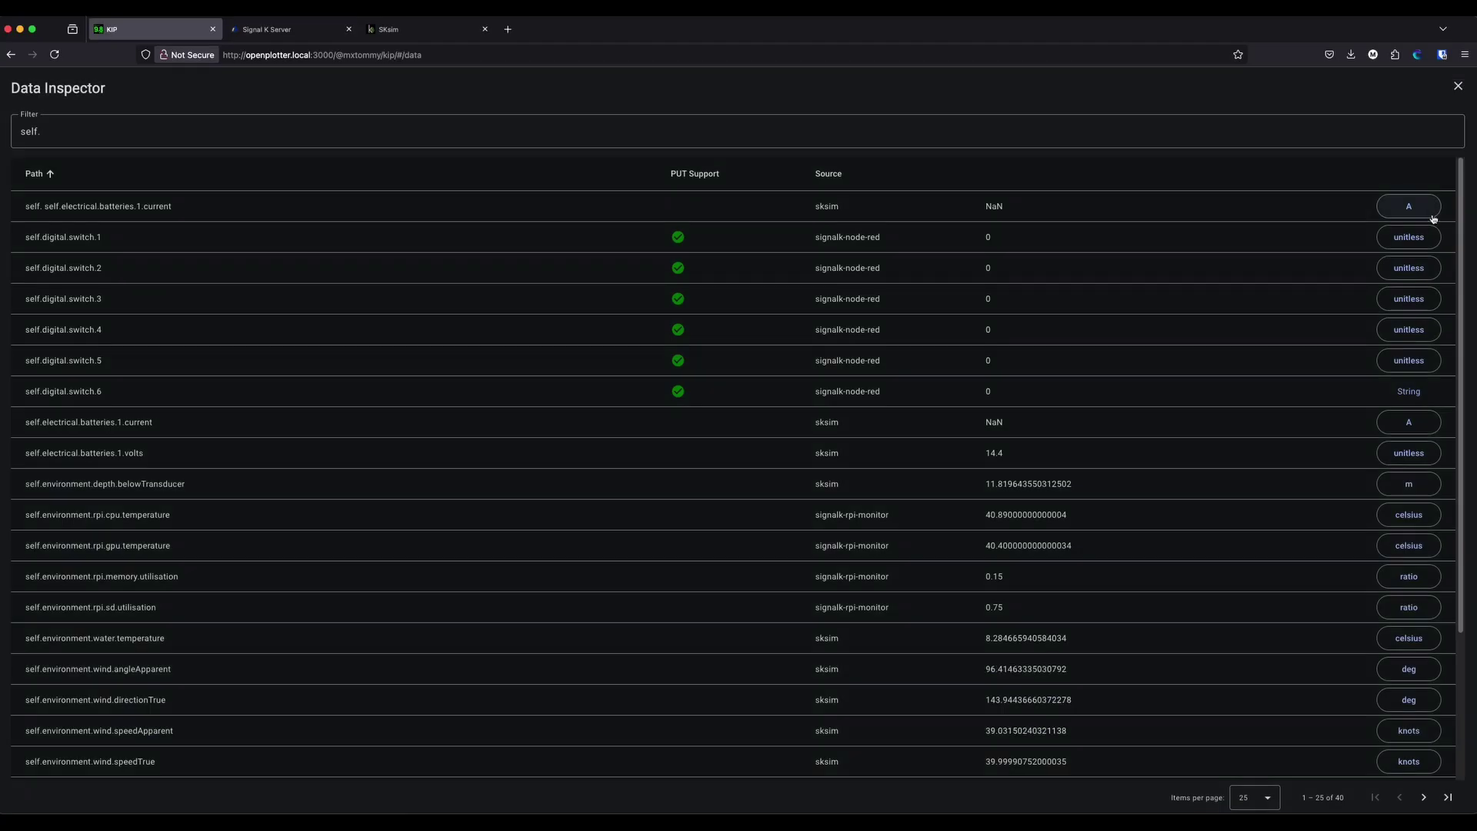
pyautogui.scroll(-5, 668, 361)
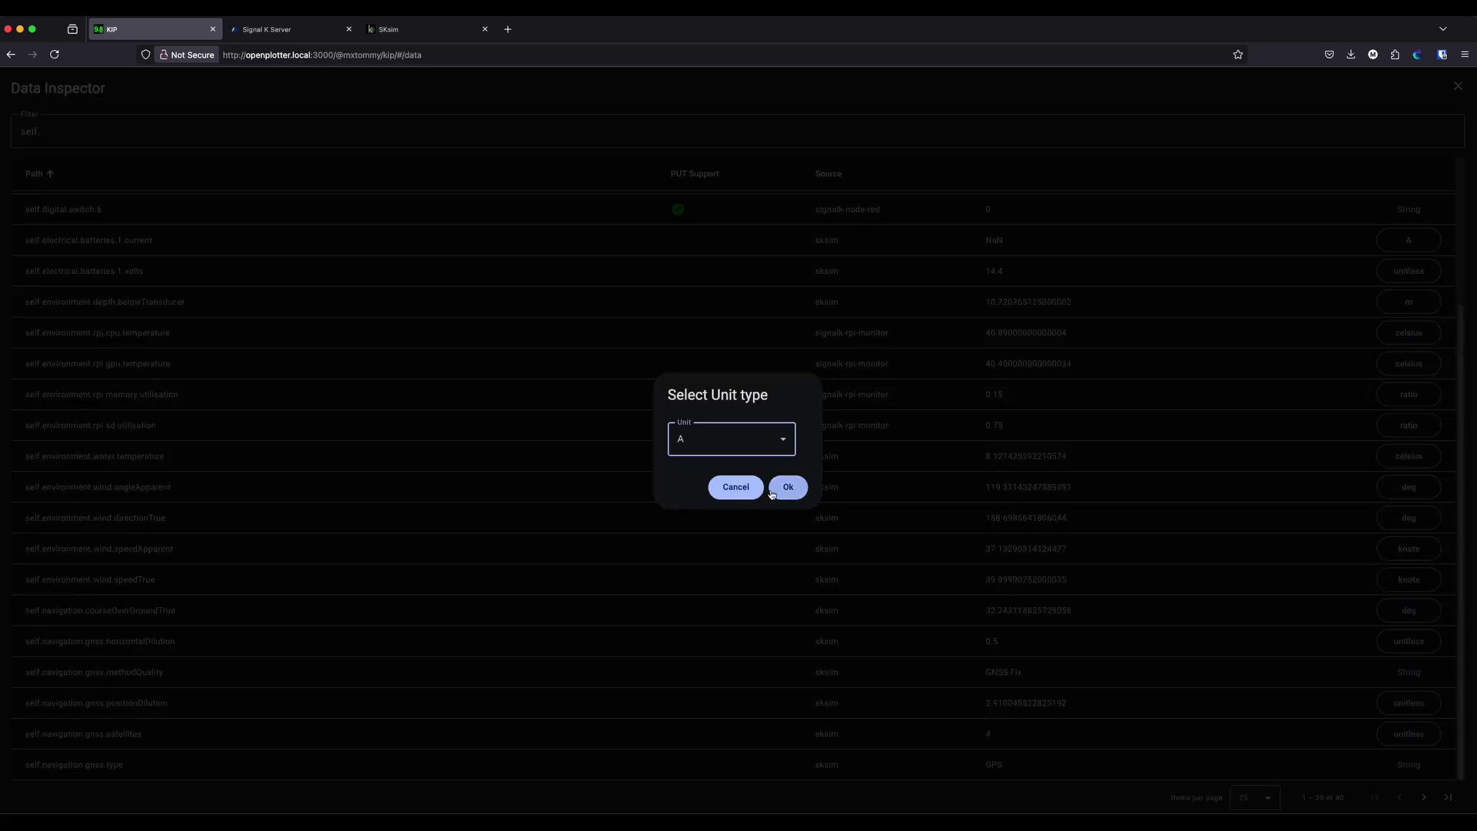
pyautogui.click(785, 484)
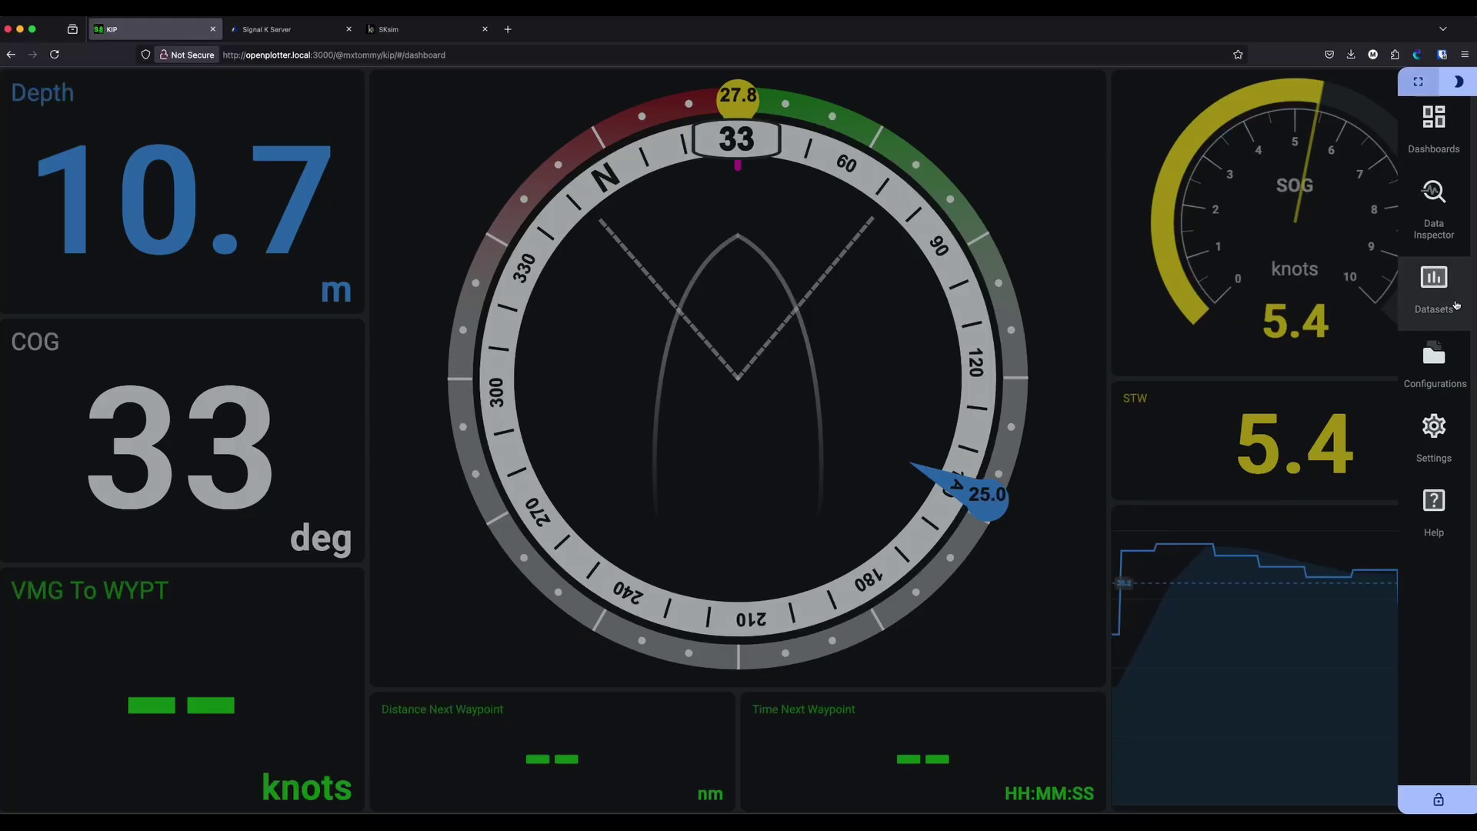
# - Open the self.environment.wind.speedApparent dataset, sourced from sksim, for editing from the Datasets page
pyautogui.click(1450, 297)
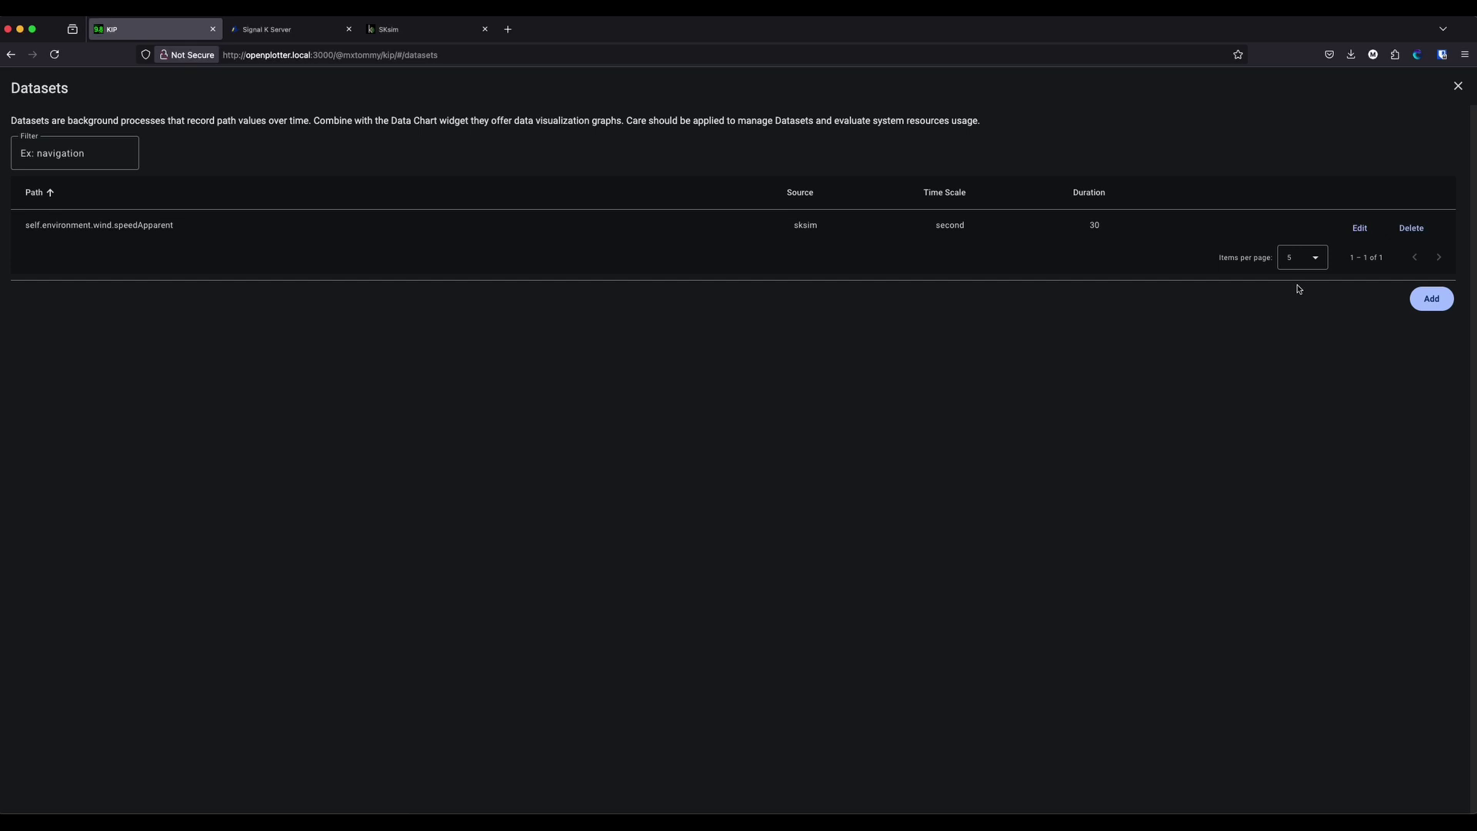
pyautogui.click(1360, 228)
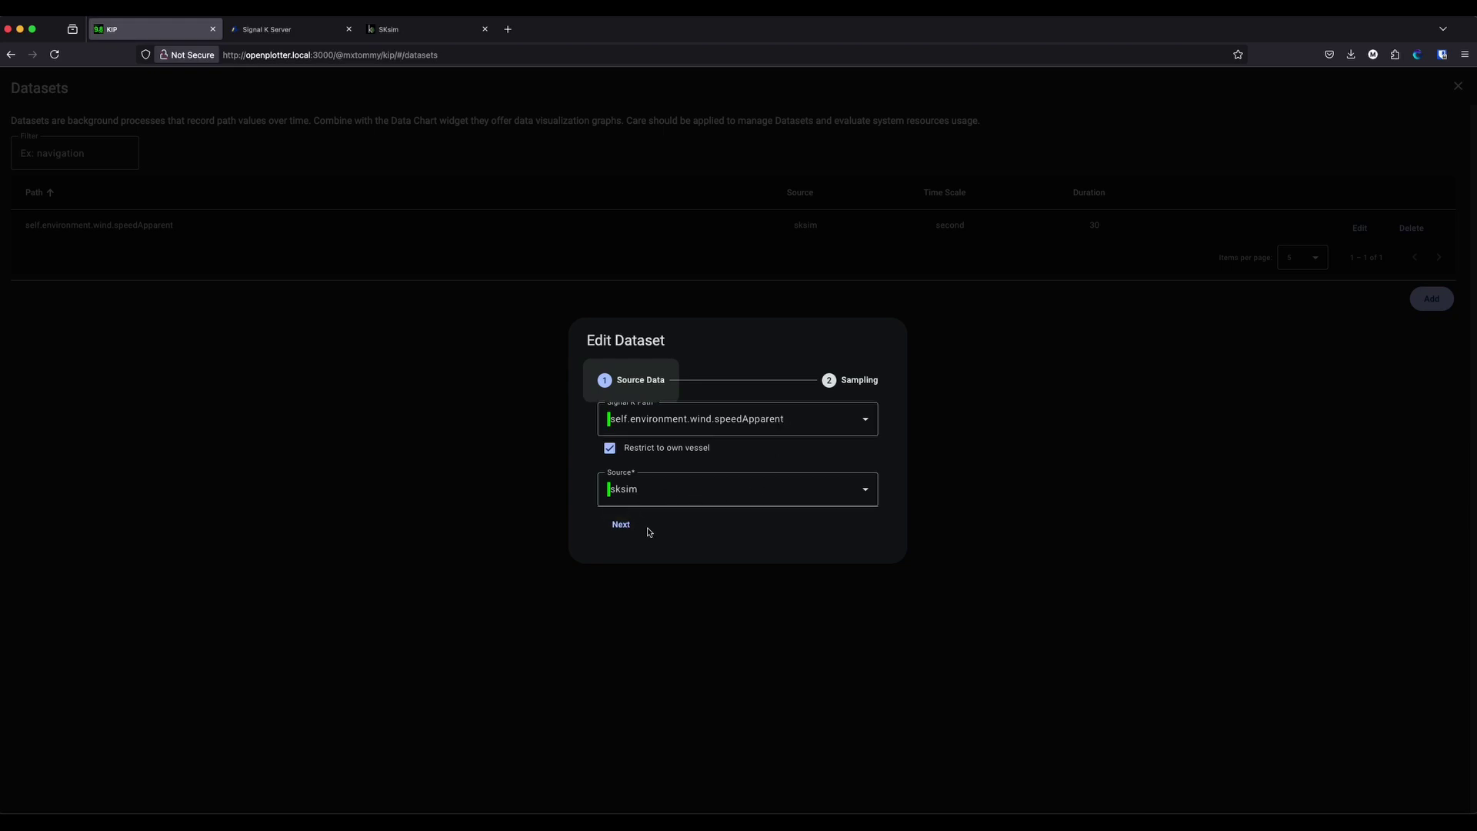
# - Check the apparent wind dataset samples in Seconds over 30, then dismiss the editor unsaved
pyautogui.click(624, 527)
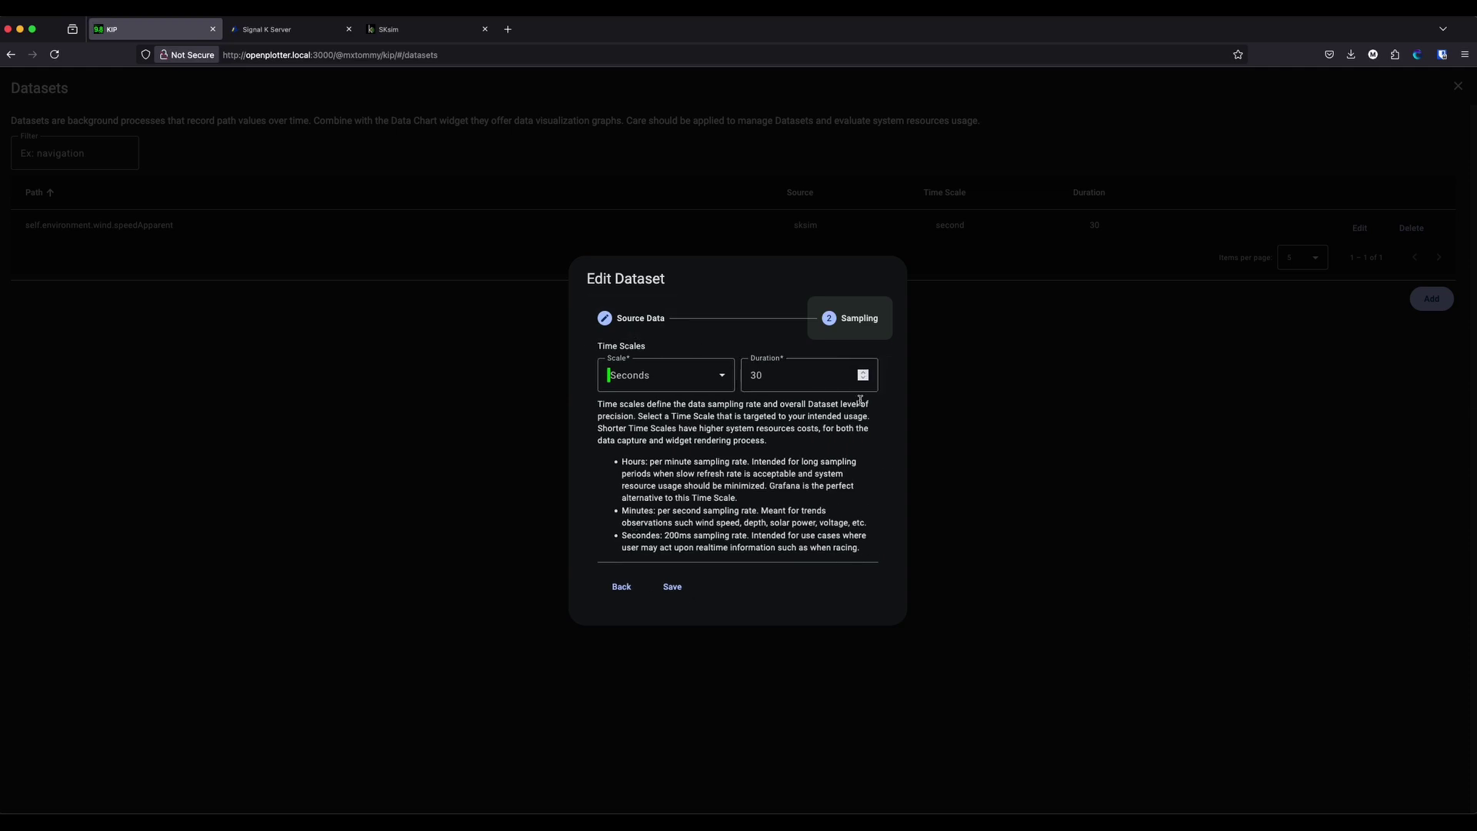
pyautogui.click(676, 312)
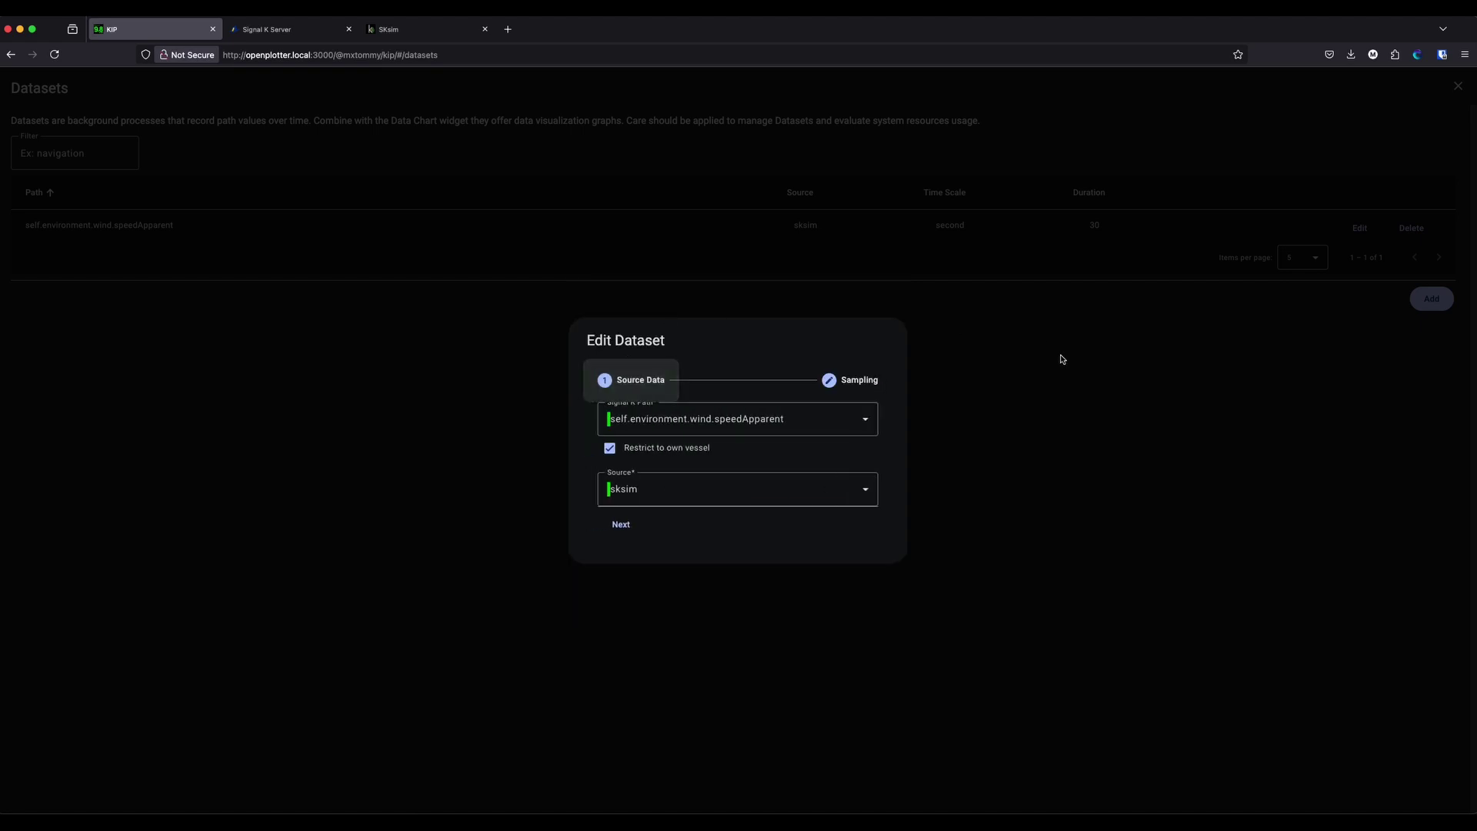
pyautogui.click(1065, 359)
# - Leave the Datasets page to get back to the live sailing dashboard
pyautogui.click(1458, 87)
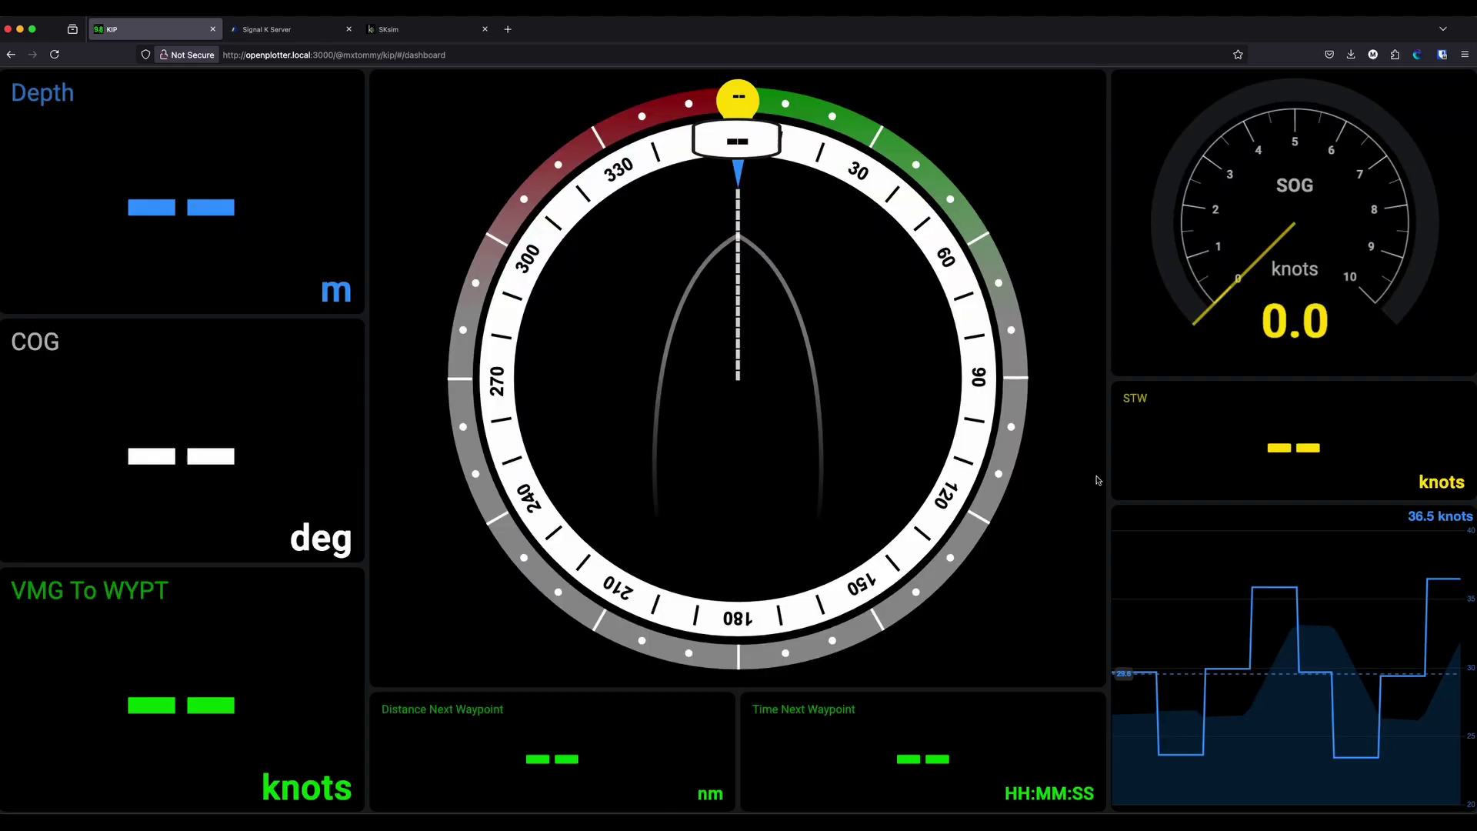